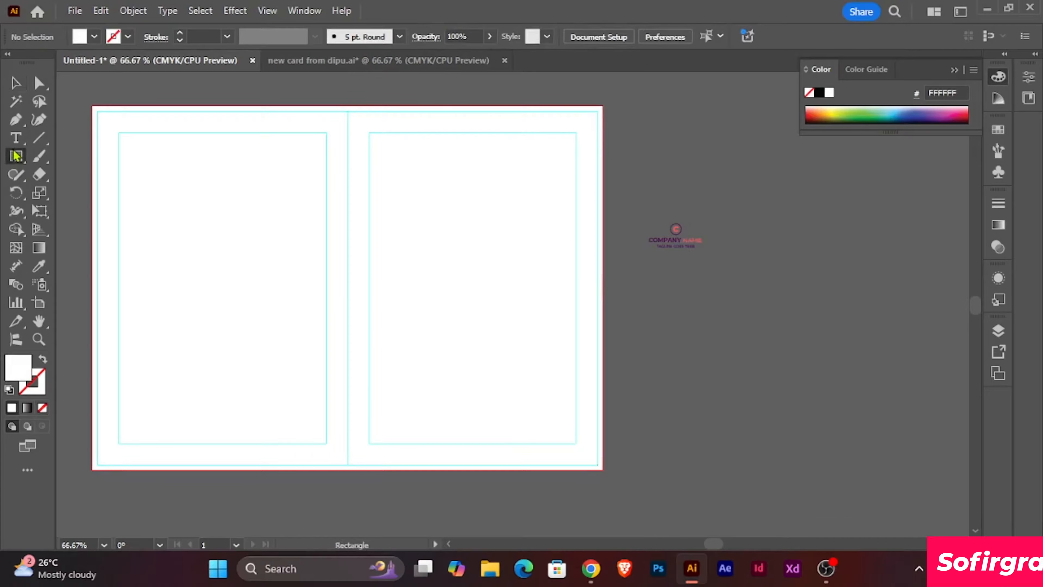
# - Draw a white square, rotate it 45° into a diamond and center it horizontally on the artboard
pyautogui.moveTo(333, 223); pyautogui.dragTo(457, 348)
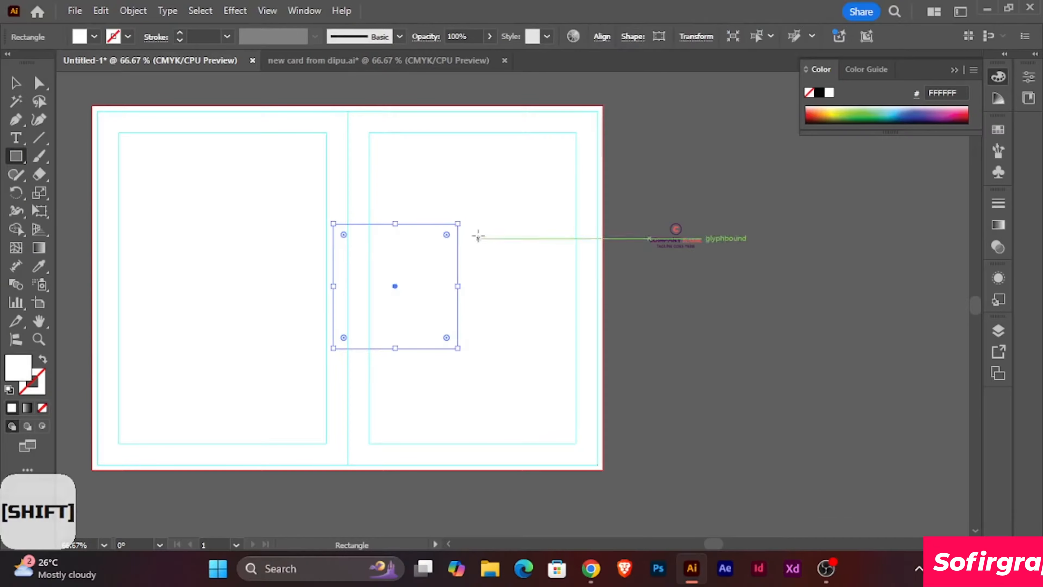
pyautogui.moveTo(466, 224); pyautogui.dragTo(476, 300)
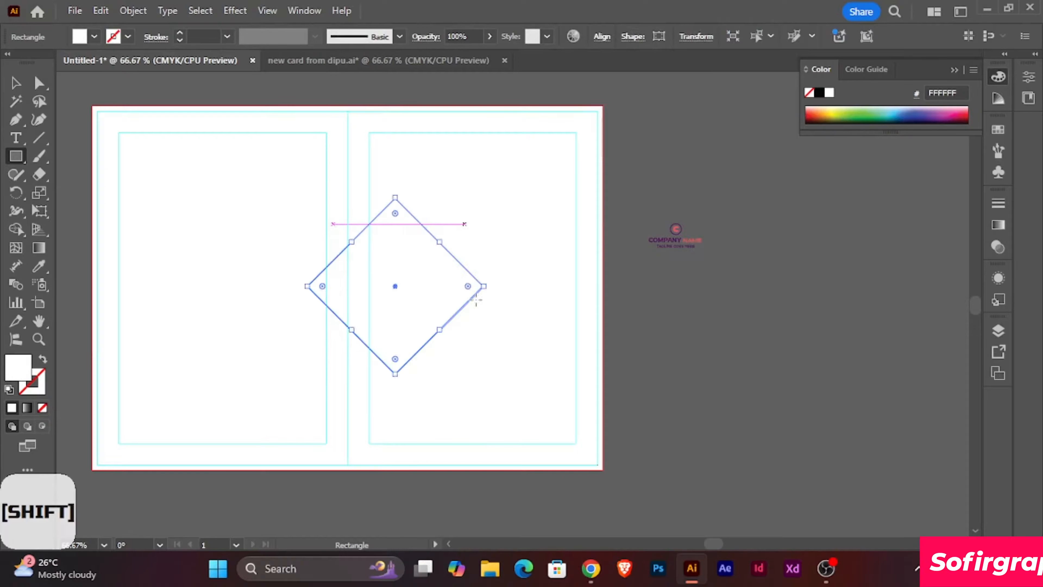
pyautogui.click(602, 36)
pyautogui.click(467, 79)
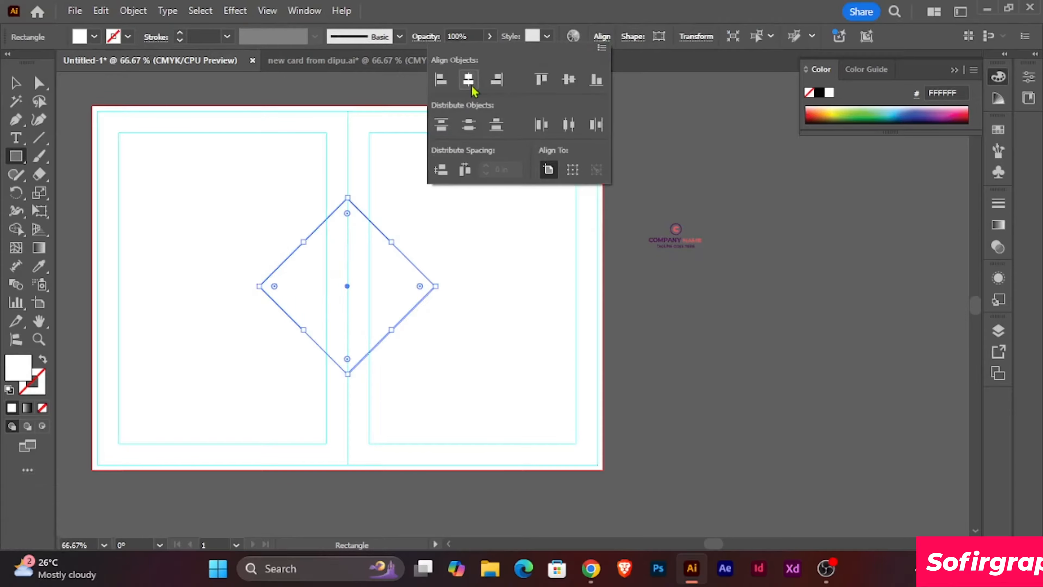
# - Enlarge the diamond proportionally from its center until its upper point extends past the top of the page
pyautogui.click(20, 87)
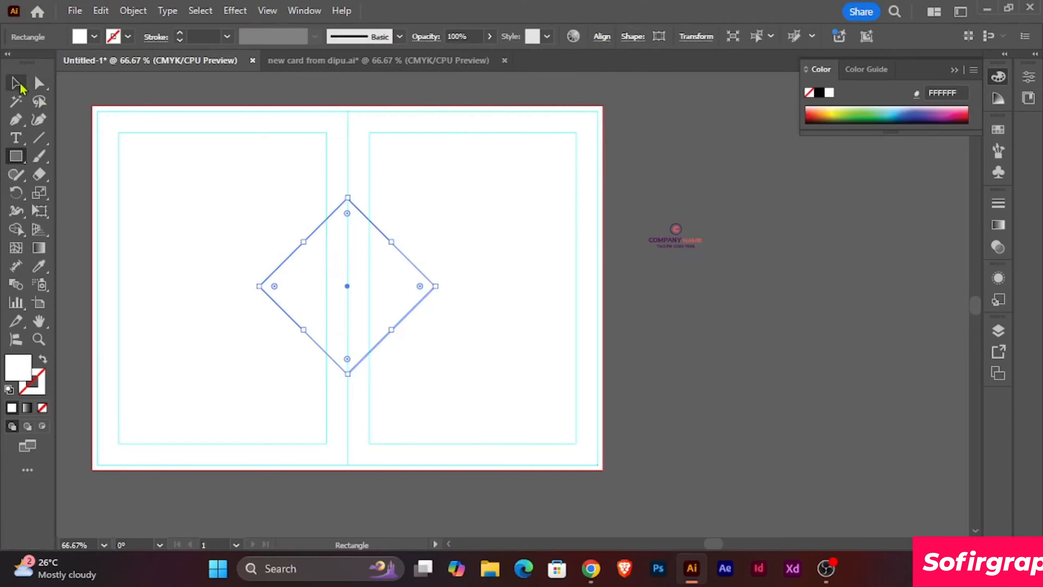
pyautogui.click(20, 86)
pyautogui.moveTo(347, 197); pyautogui.dragTo(348, 78)
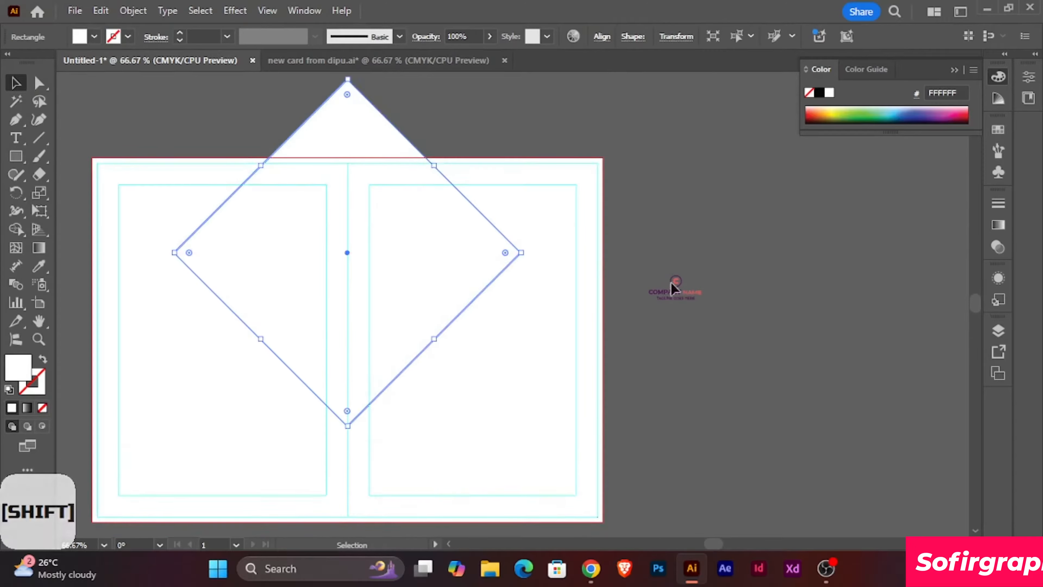
# - Fill the large diamond with the logo's dark purple, #521D56
pyautogui.press('i')
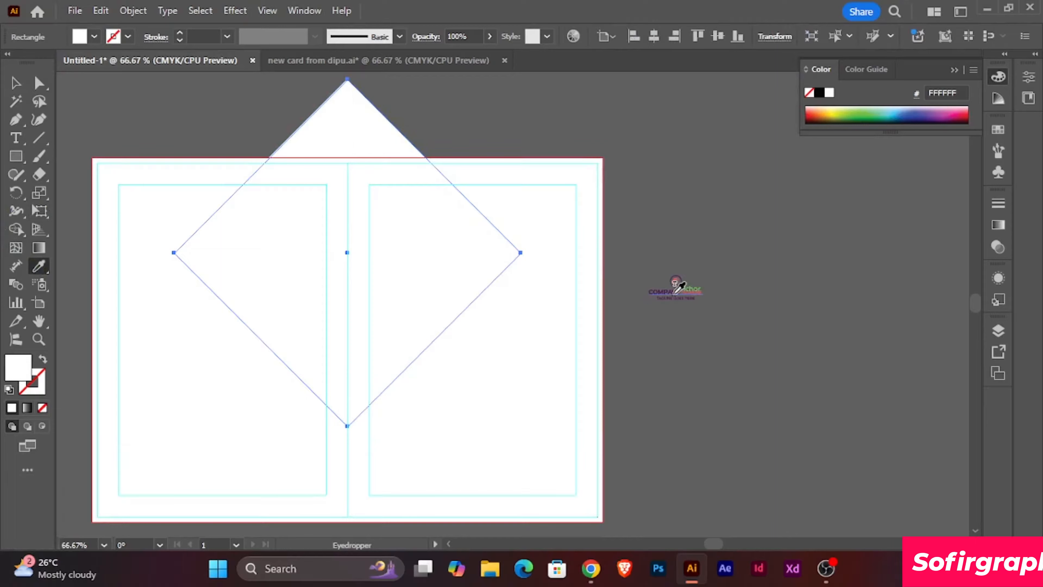
pyautogui.click(677, 286)
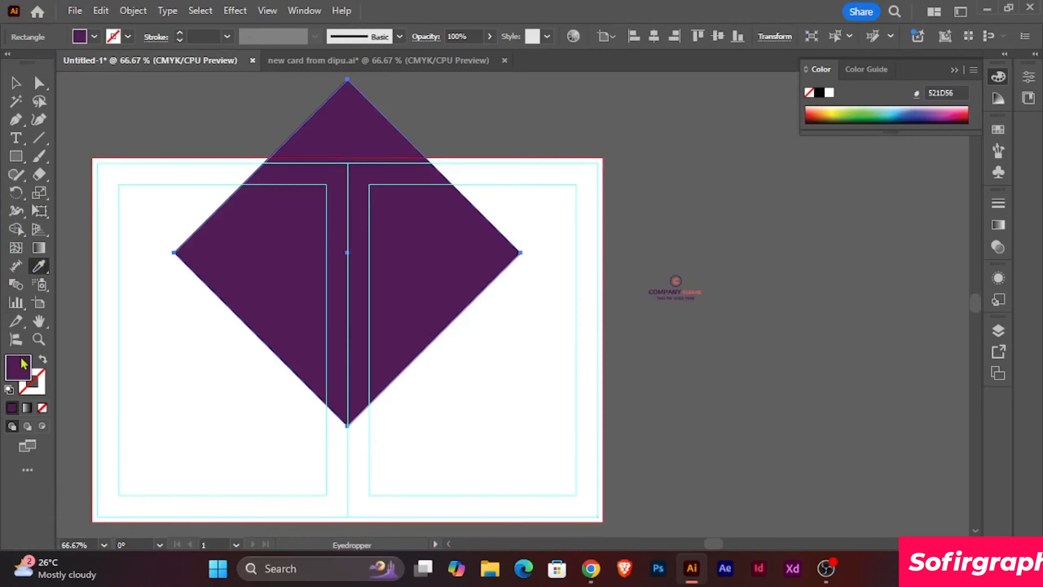
pyautogui.doubleClick(18, 367)
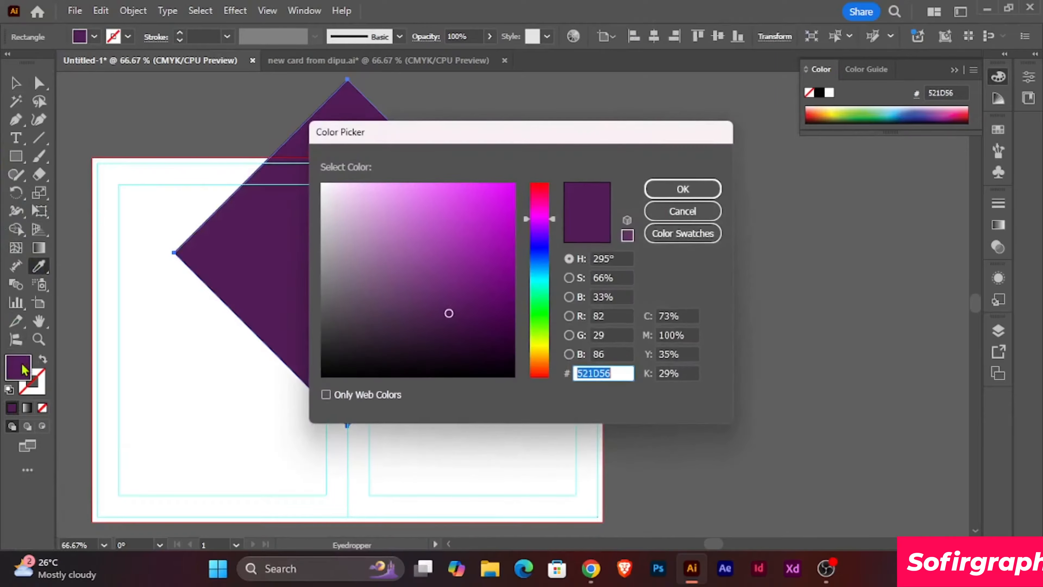
pyautogui.click(694, 190)
pyautogui.press('v')
pyautogui.click(698, 135)
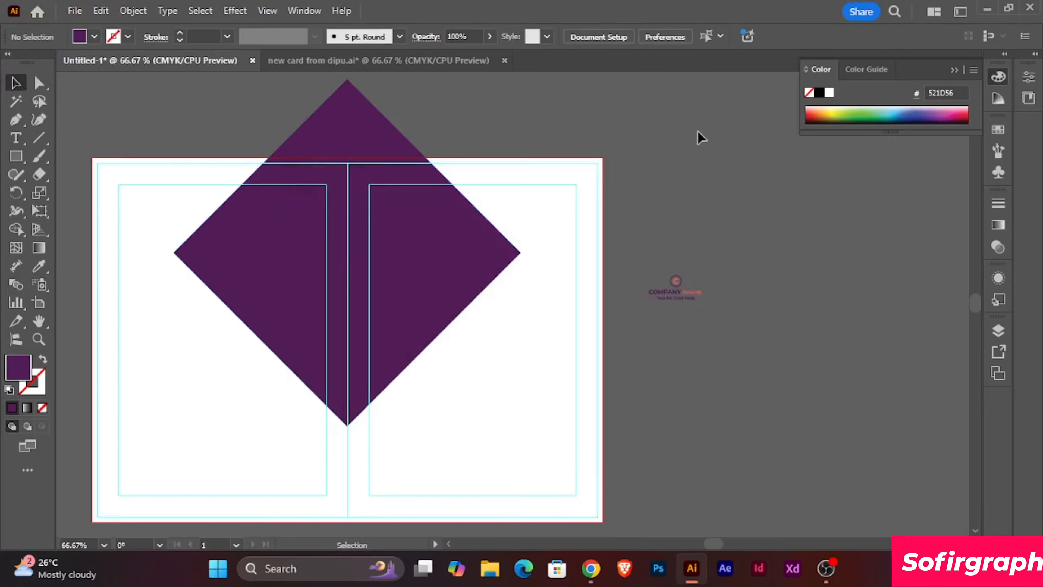
# - Duplicate the purple diamond, shrink the copy to about half size and place it over the large diamond's lower right side
pyautogui.scroll(-2, 477, 205)
pyautogui.click(476, 224)
pyautogui.moveTo(448, 232); pyautogui.dragTo(653, 288)
pyautogui.moveTo(718, 198); pyautogui.dragTo(551, 198)
pyautogui.moveTo(484, 214); pyautogui.dragTo(494, 284)
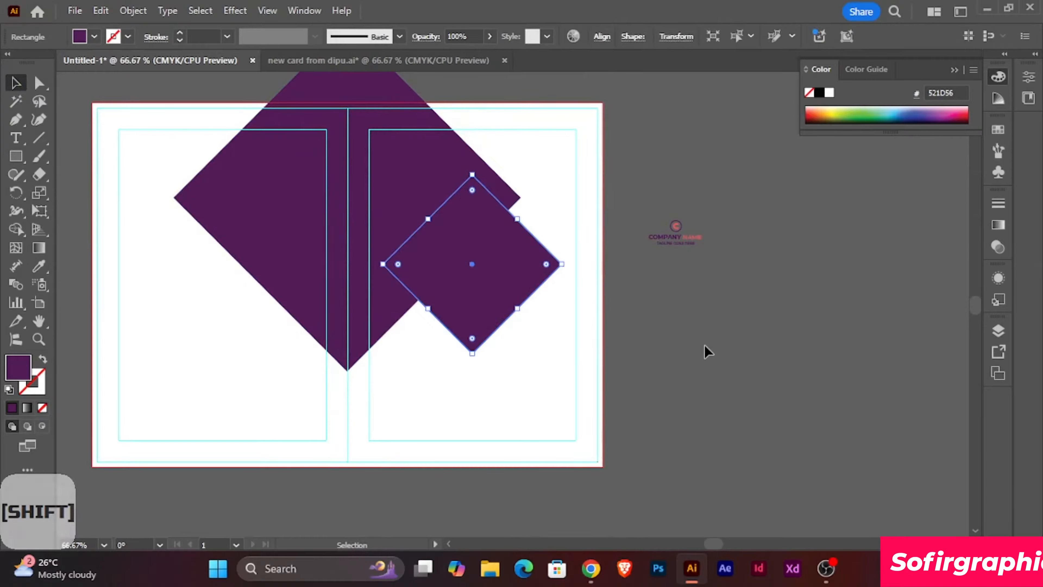
# - Fill the smaller diamond with the lightest gray swatch from the grays group
pyautogui.click(1000, 132)
pyautogui.click(926, 216)
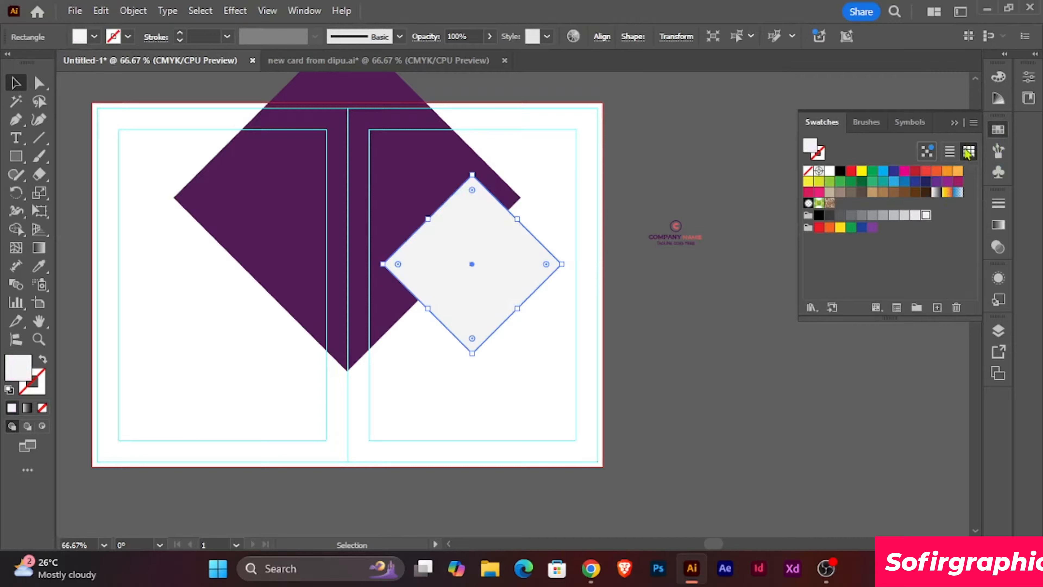
pyautogui.click(954, 123)
pyautogui.click(924, 136)
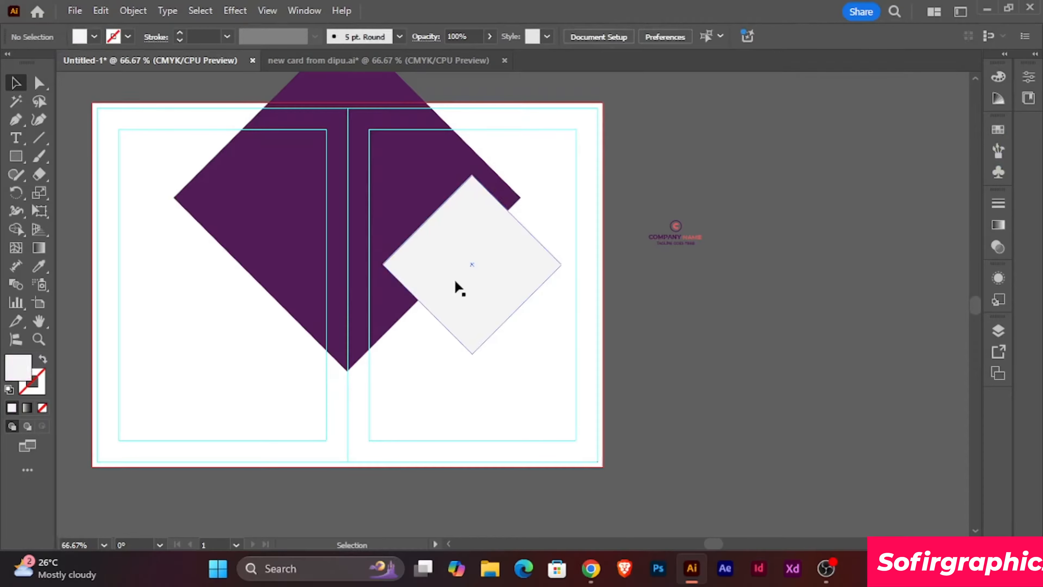
# - Move the gray diamond so its left point meets the right panel's inner margin guide, and enlarge it slightly
pyautogui.moveTo(452, 283); pyautogui.dragTo(441, 282)
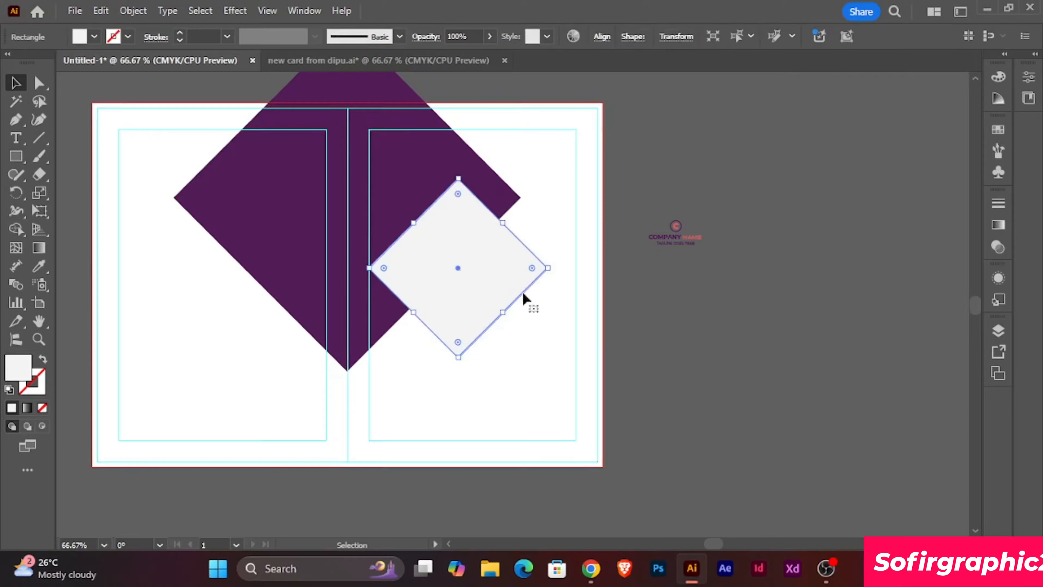
pyautogui.press('shift')
pyautogui.moveTo(552, 270); pyautogui.dragTo(563, 272)
pyautogui.click(687, 317)
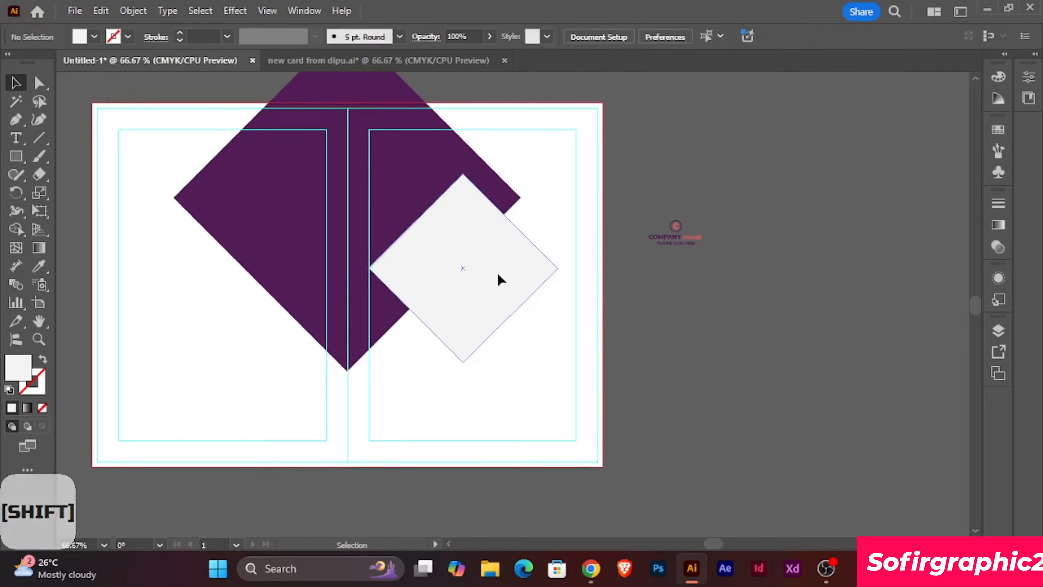
# - Create a slightly smaller concentric diamond inside the gray one using Offset Path with a small negative offset and miter joins
pyautogui.click(496, 272)
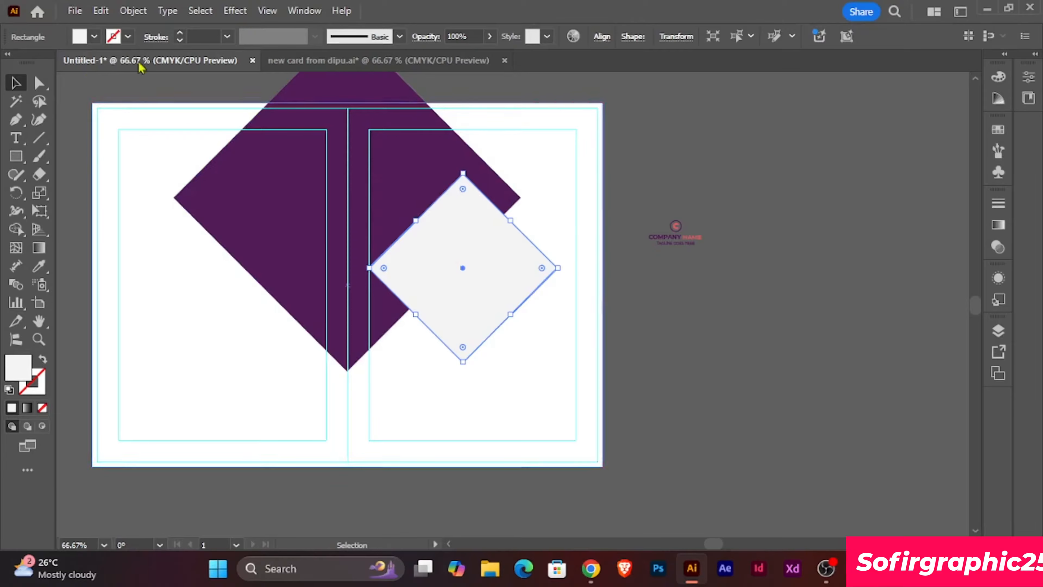
pyautogui.click(131, 11)
pyautogui.moveTo(193, 426)
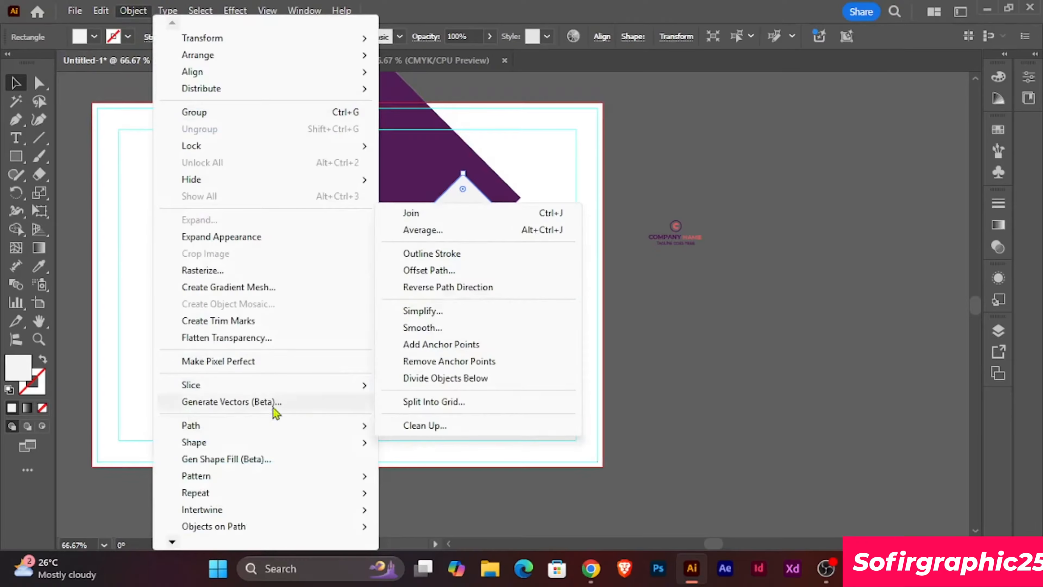
pyautogui.click(415, 271)
pyautogui.press('Up')
pyautogui.press('Up')
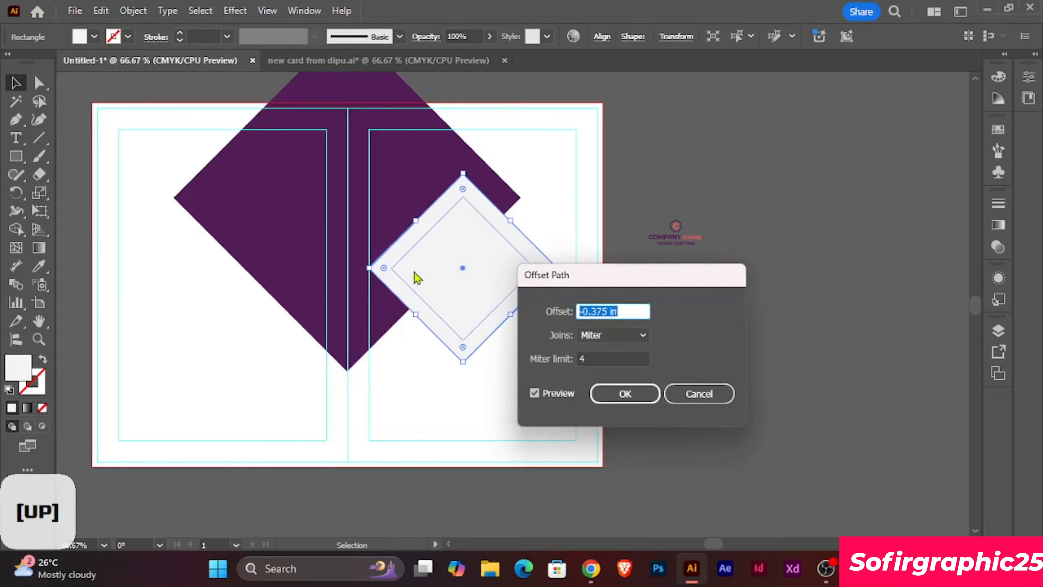
pyautogui.press('Down')
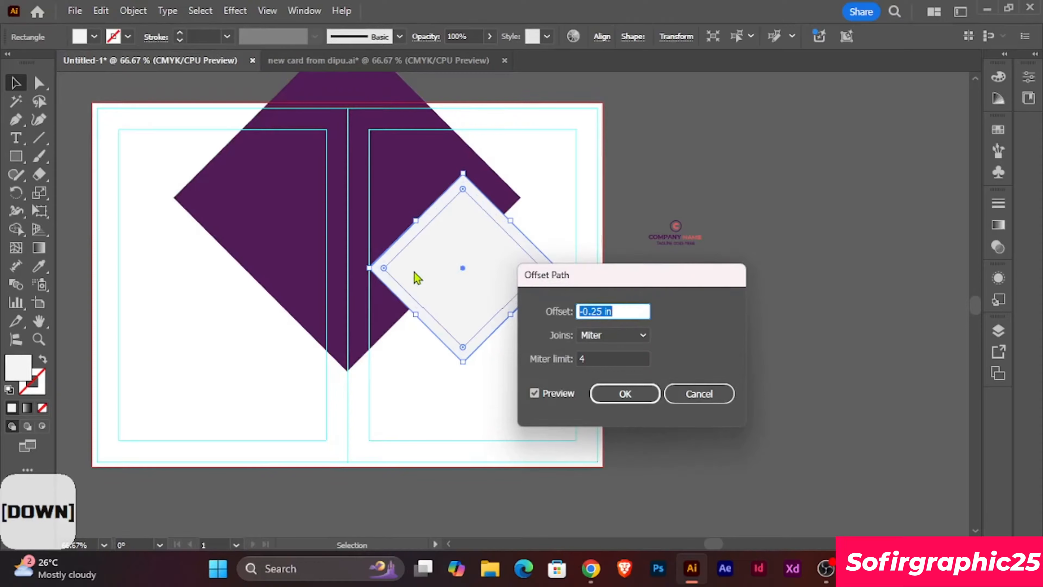
pyautogui.press('Up')
pyautogui.click(624, 392)
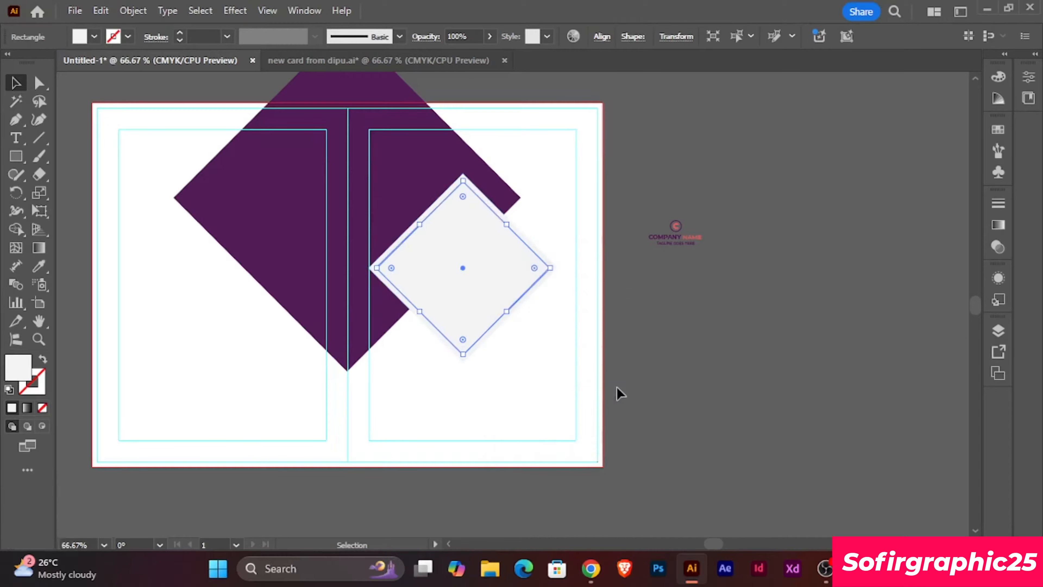
pyautogui.click(721, 361)
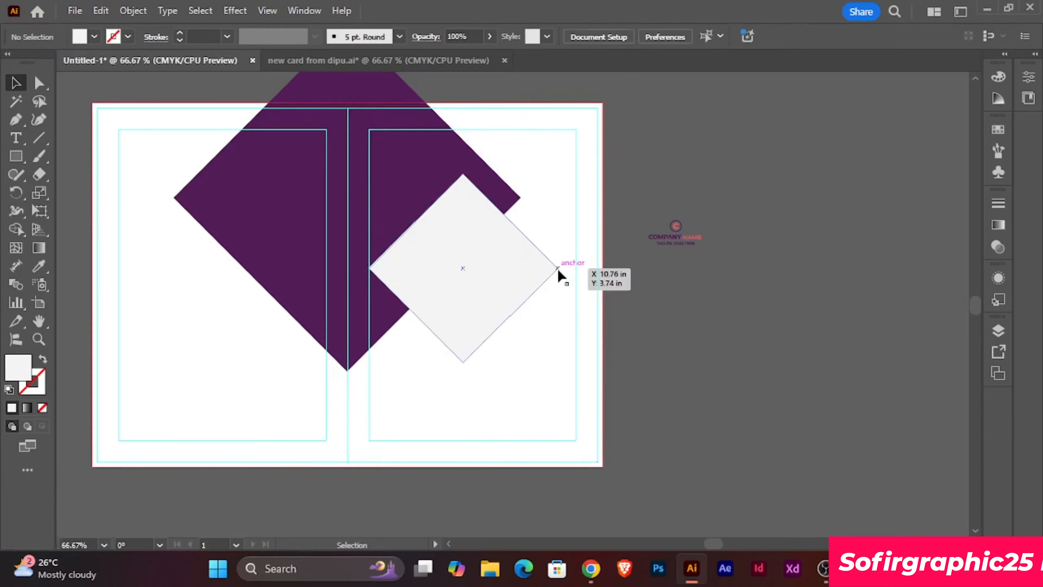
# - Fill the outer gray diamond with the page's white, leaving a white border around the inner gray diamond
pyautogui.click(557, 269)
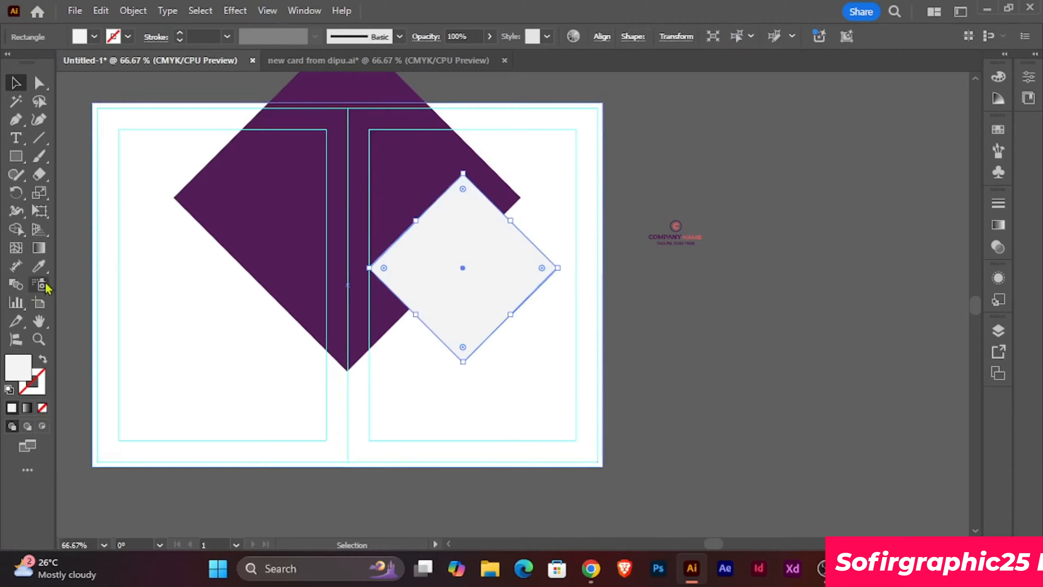
pyautogui.click(39, 265)
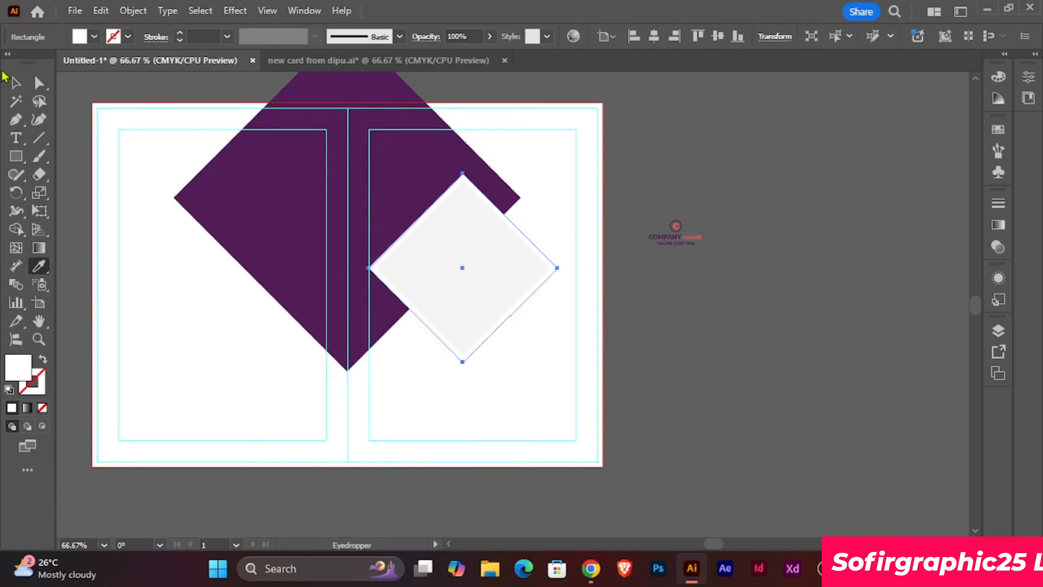
pyautogui.click(17, 82)
pyautogui.click(718, 417)
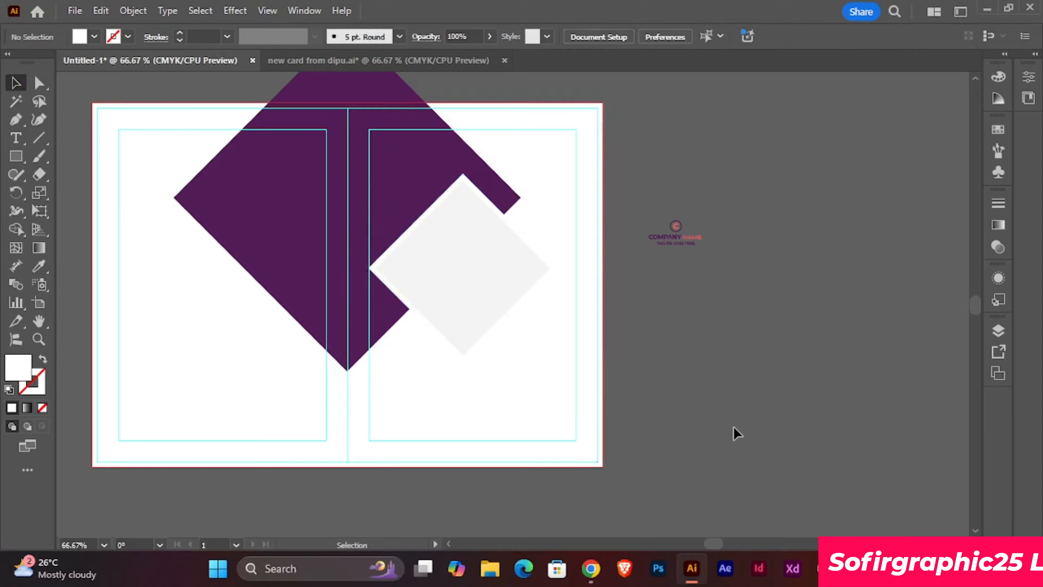
# - Duplicate the white and gray diamond pair onto the left panel, with its right point at that panel's inner margin guide
pyautogui.scroll(1, 734, 433)
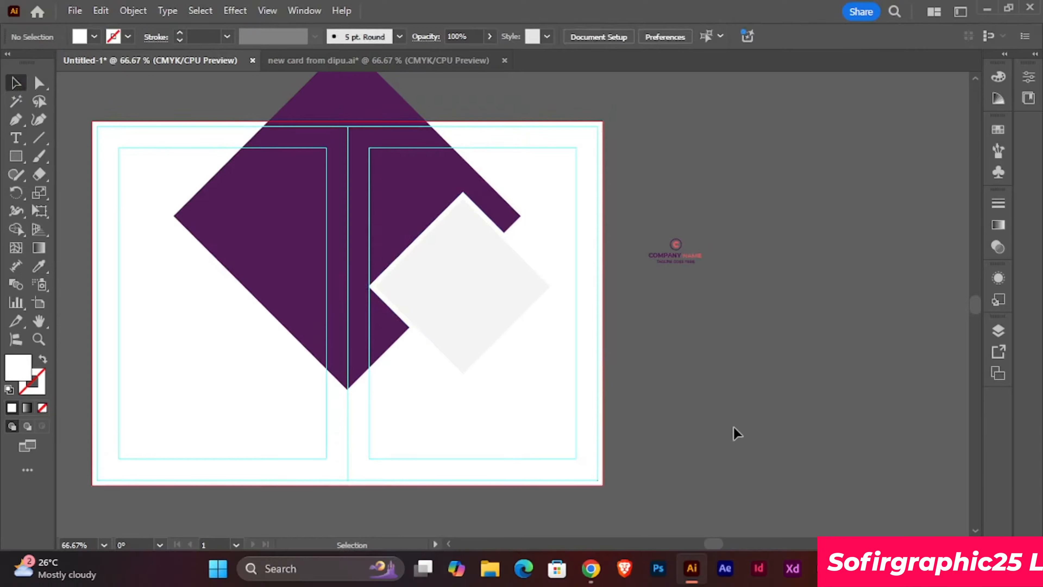
pyautogui.click(523, 249)
pyautogui.keyDown('shift'); pyautogui.click(510, 284); pyautogui.keyUp('shift')
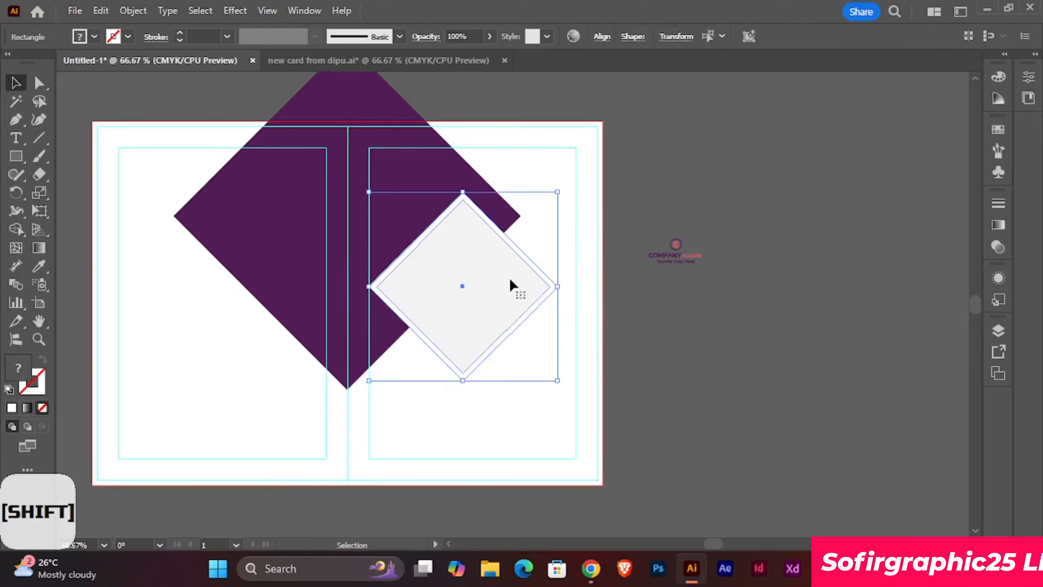
pyautogui.moveTo(510, 283); pyautogui.dragTo(283, 285)
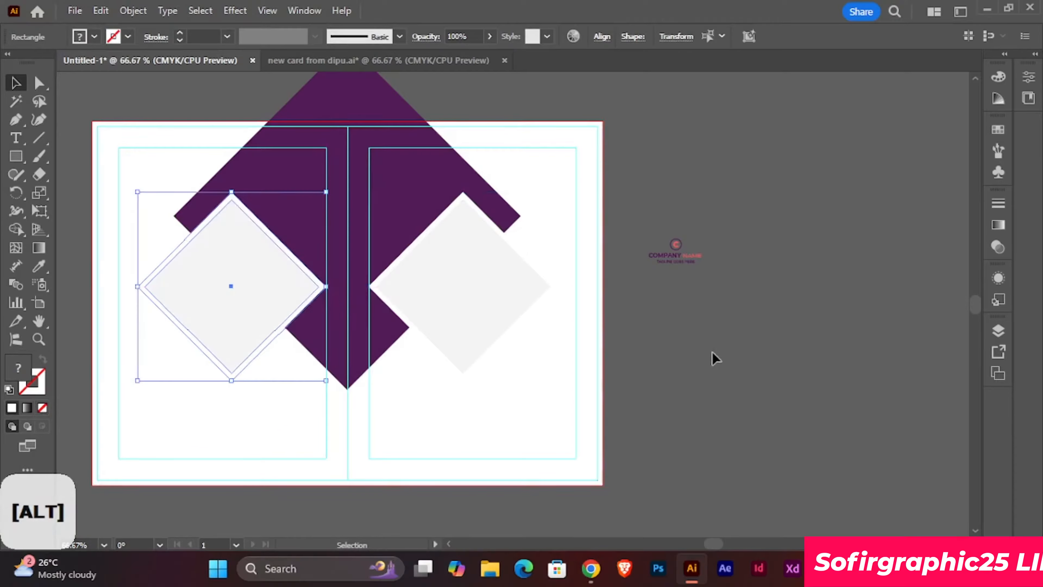
pyautogui.click(734, 365)
# - Position the large coral diamond across the page's right edge, with its left point behind the right gray diamond
pyautogui.scroll(2, 733, 357)
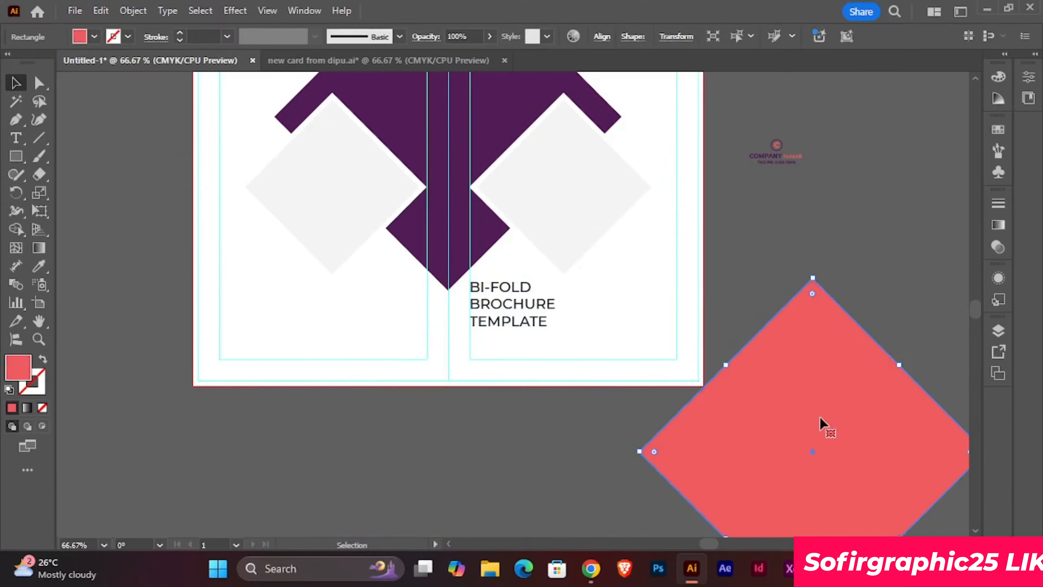
pyautogui.moveTo(819, 423); pyautogui.dragTo(757, 161)
pyautogui.scroll(5, 757, 163)
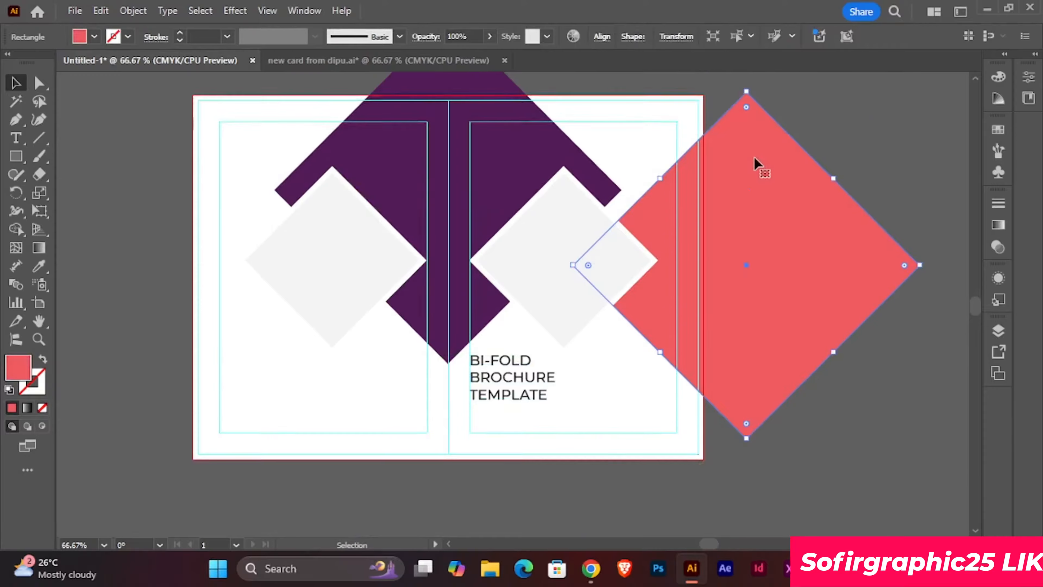
pyautogui.moveTo(751, 224); pyautogui.dragTo(742, 201)
pyautogui.click(822, 124)
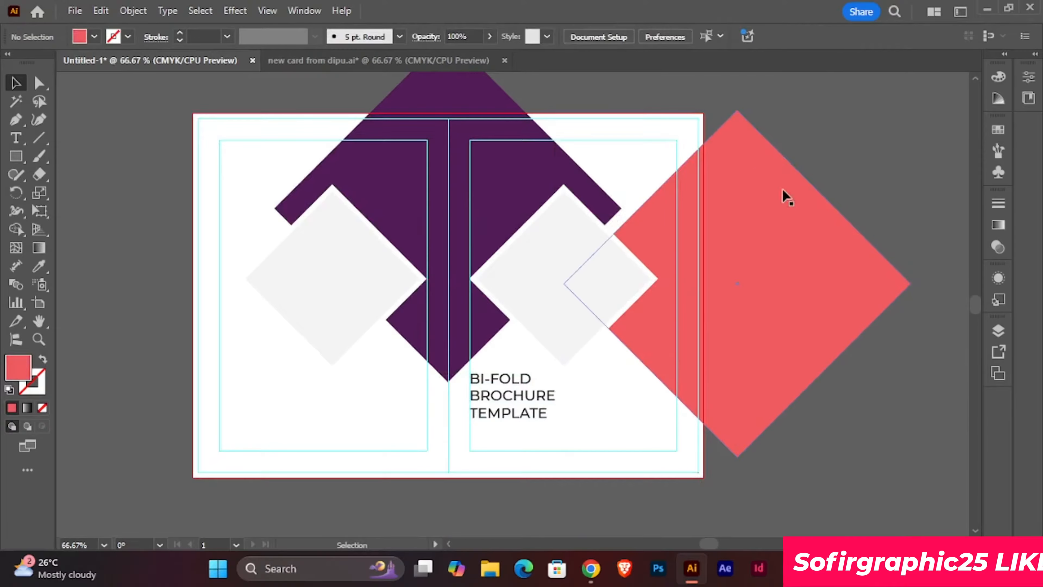
pyautogui.click(759, 206)
pyautogui.press('Left')
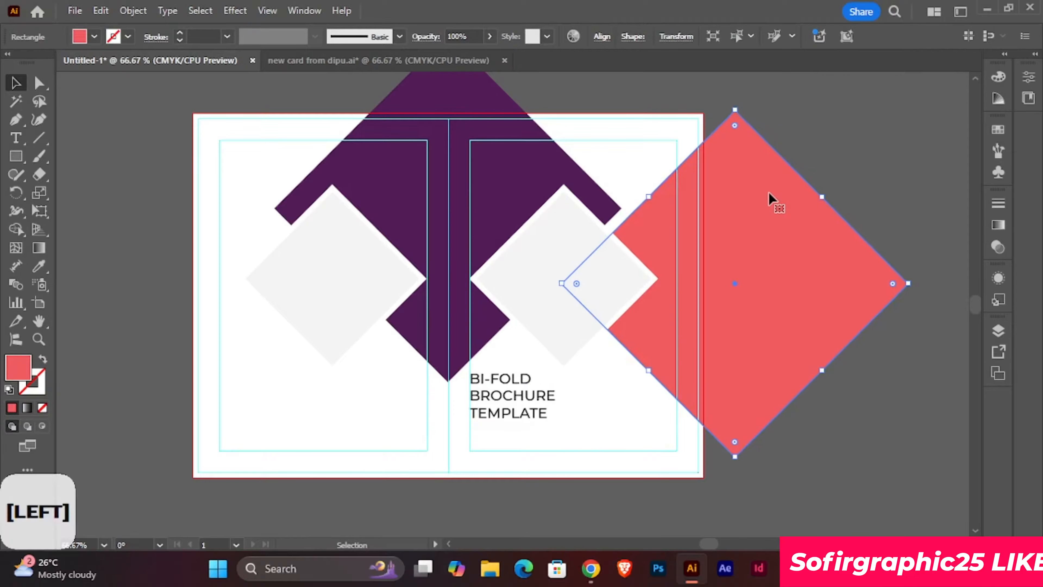
pyautogui.press('Left')
pyautogui.click(823, 106)
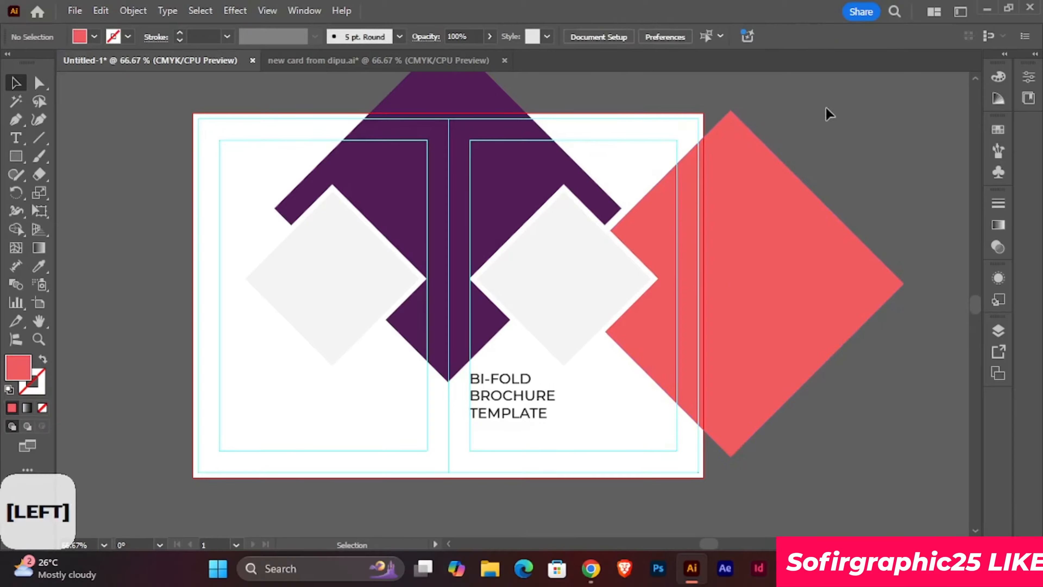
# - Trim away the part of the coral diamond outside the page with the Shape Builder tool
pyautogui.moveTo(677, 224); pyautogui.dragTo(677, 223)
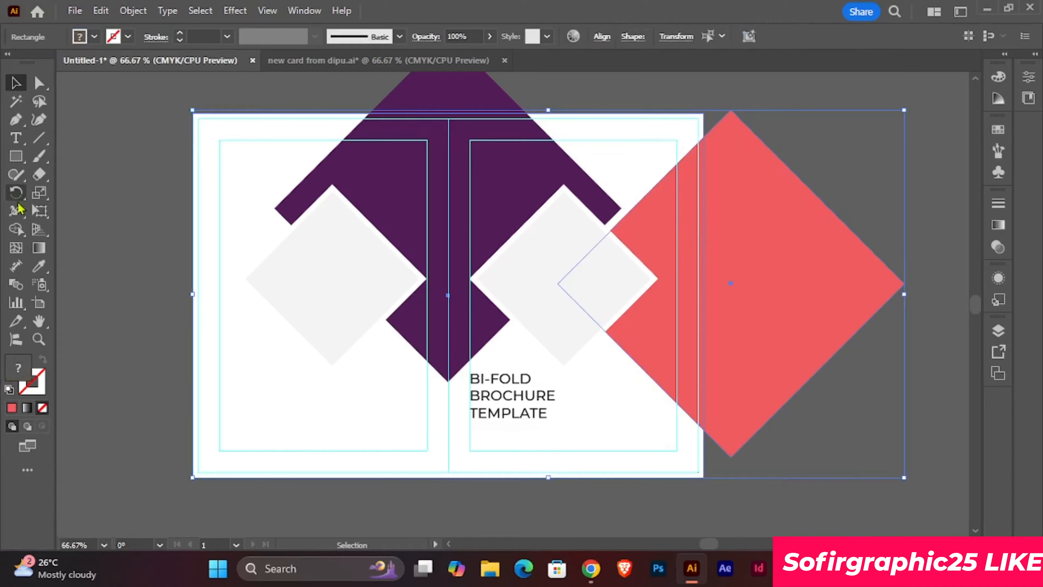
pyautogui.click(15, 228)
pyautogui.keyDown('alt'); pyautogui.click(750, 233); pyautogui.keyUp('alt')
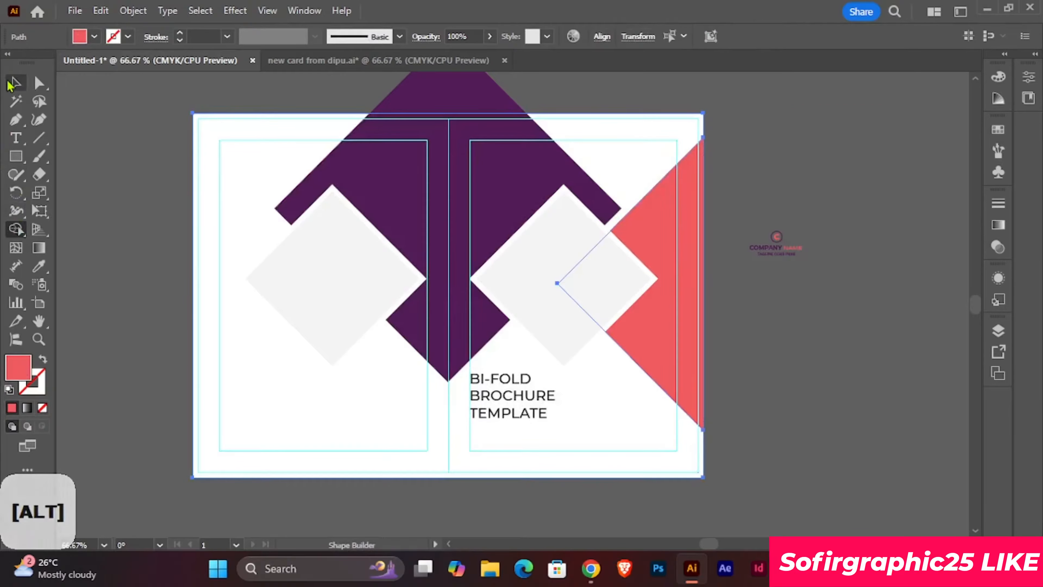
pyautogui.click(12, 84)
pyautogui.click(771, 334)
# - Duplicate the trimmed coral shape, mirror it horizontally and place it at the page's left edge behind the left gray diamond
pyautogui.click(666, 332)
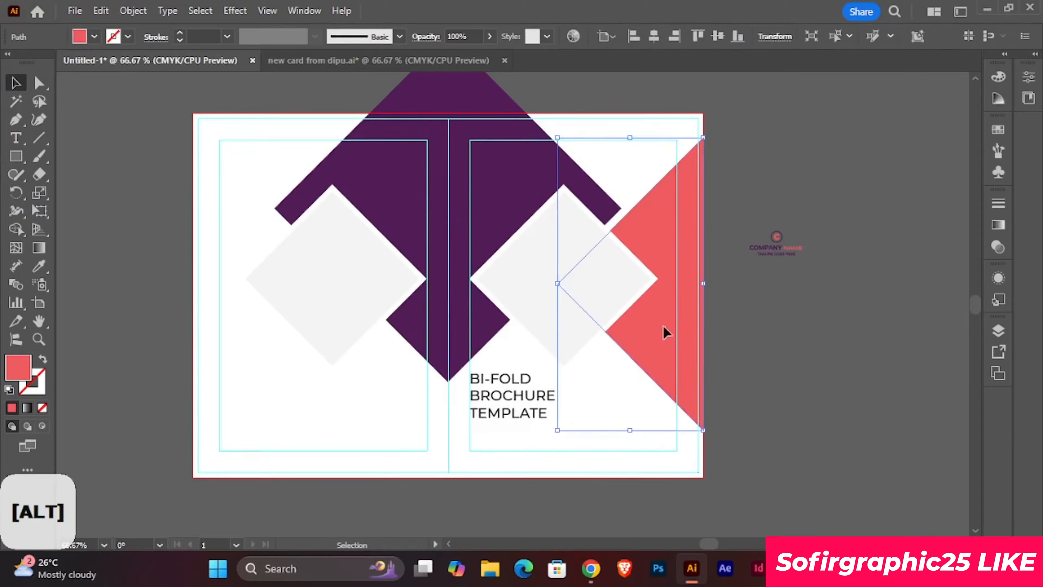
pyautogui.moveTo(665, 332); pyautogui.dragTo(290, 297)
pyautogui.moveTo(335, 136); pyautogui.dragTo(211, 423)
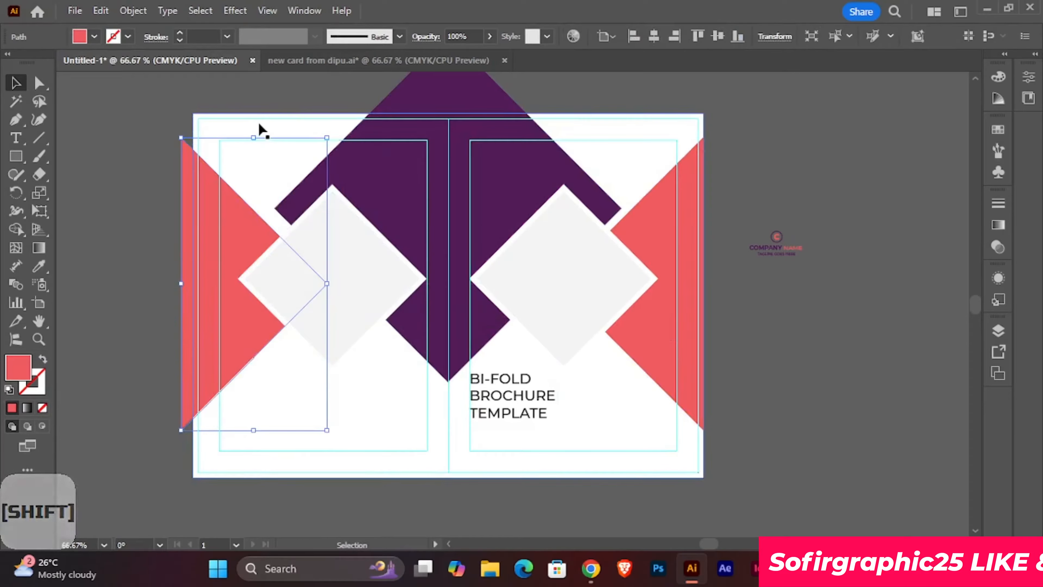
# - Align the left coral shape's left edge with the left edge of the white page background
pyautogui.keyDown('shift'); pyautogui.click(272, 129); pyautogui.keyUp('shift')
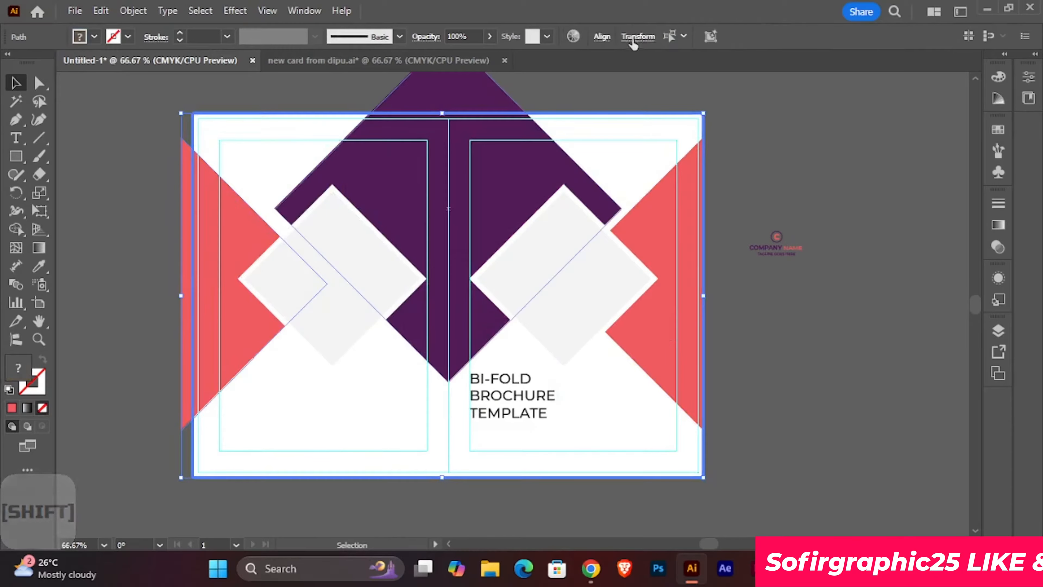
pyautogui.click(605, 40)
pyautogui.click(441, 79)
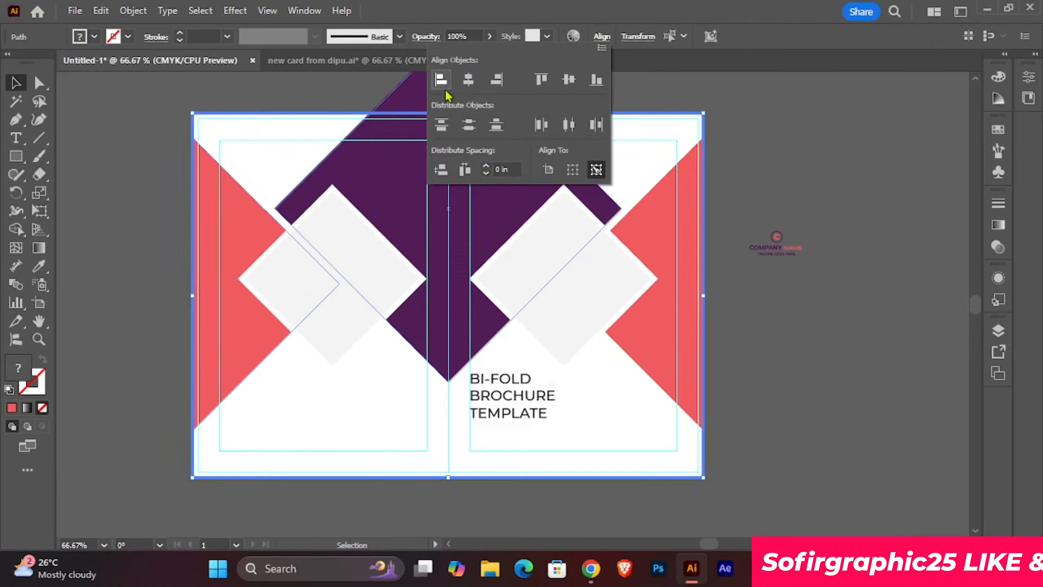
pyautogui.click(821, 137)
pyautogui.click(820, 136)
# - Trim away the part of the purple shape above the page's top edge with the Shape Builder tool
pyautogui.scroll(3, 698, 293)
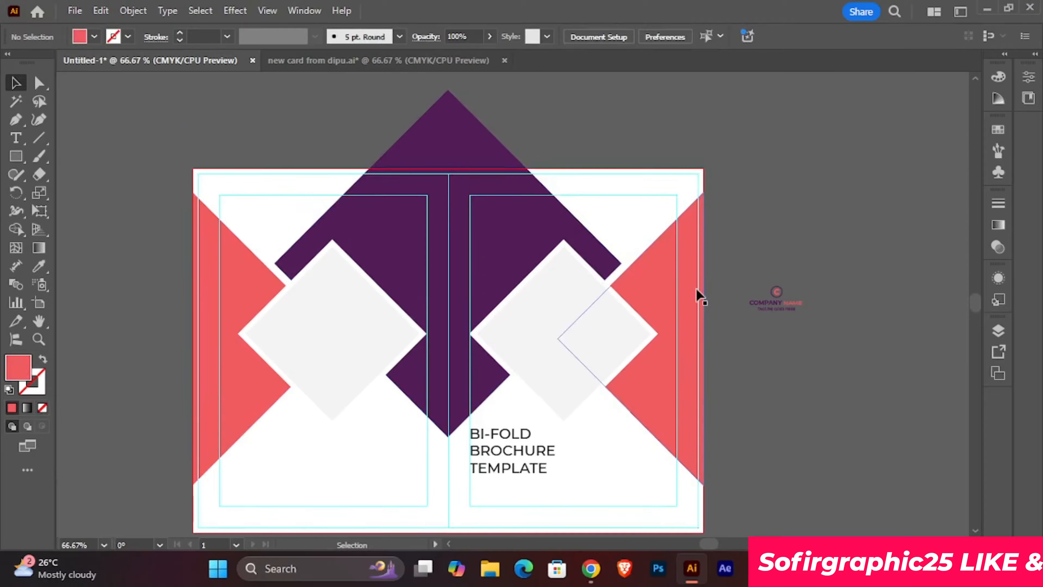
pyautogui.click(458, 193)
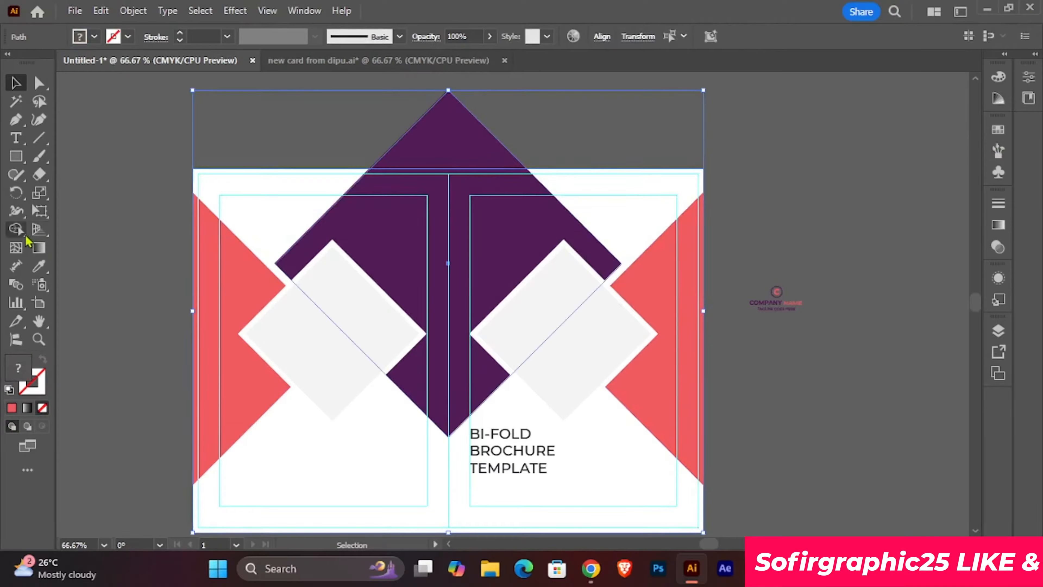
pyautogui.click(16, 230)
pyautogui.keyDown('alt'); pyautogui.click(421, 158); pyautogui.keyUp('alt')
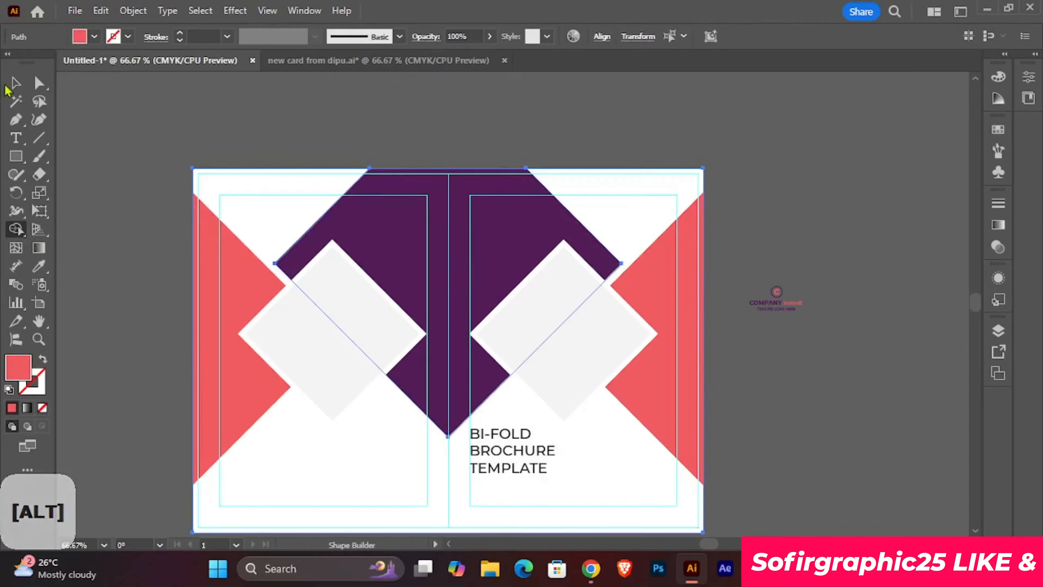
pyautogui.click(16, 83)
pyautogui.click(570, 121)
pyautogui.scroll(-3, 791, 86)
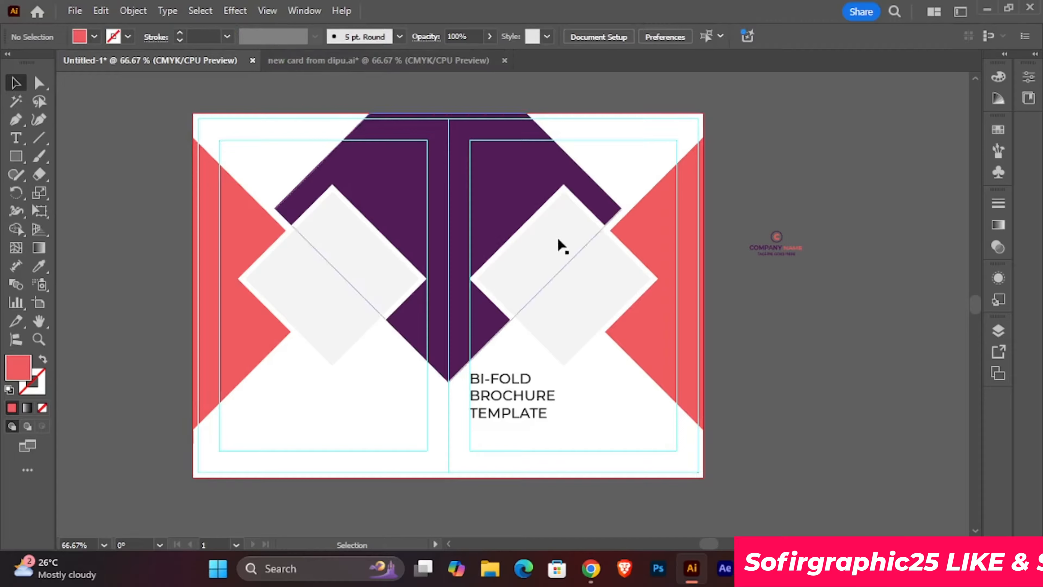
# - Place the image Corporate & Business (23) from the desktop's Corporate & Business folder over the right gray diamond, covering it in width
pyautogui.click(602, 258)
pyautogui.click(75, 11)
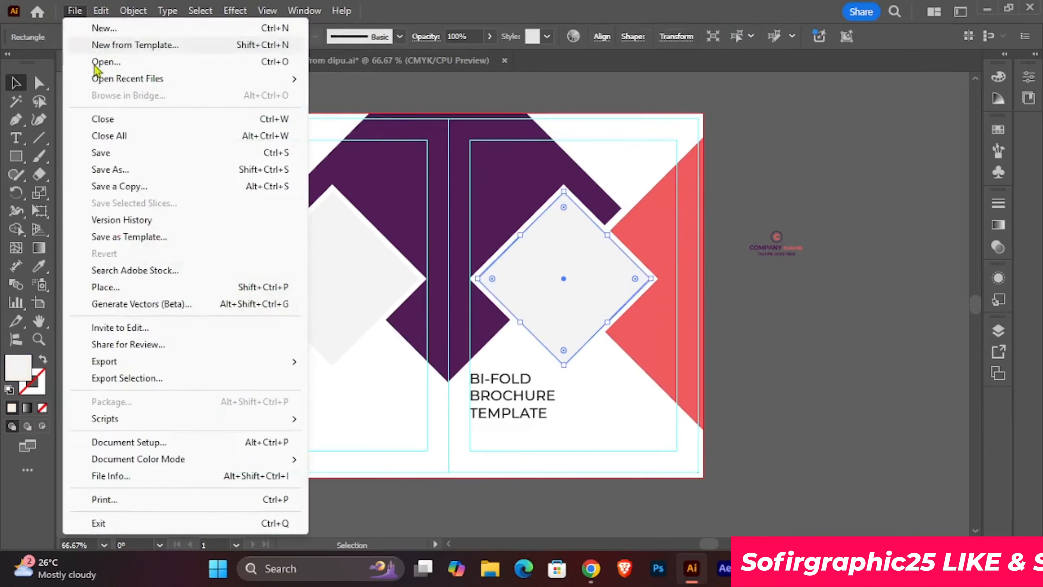
pyautogui.click(123, 288)
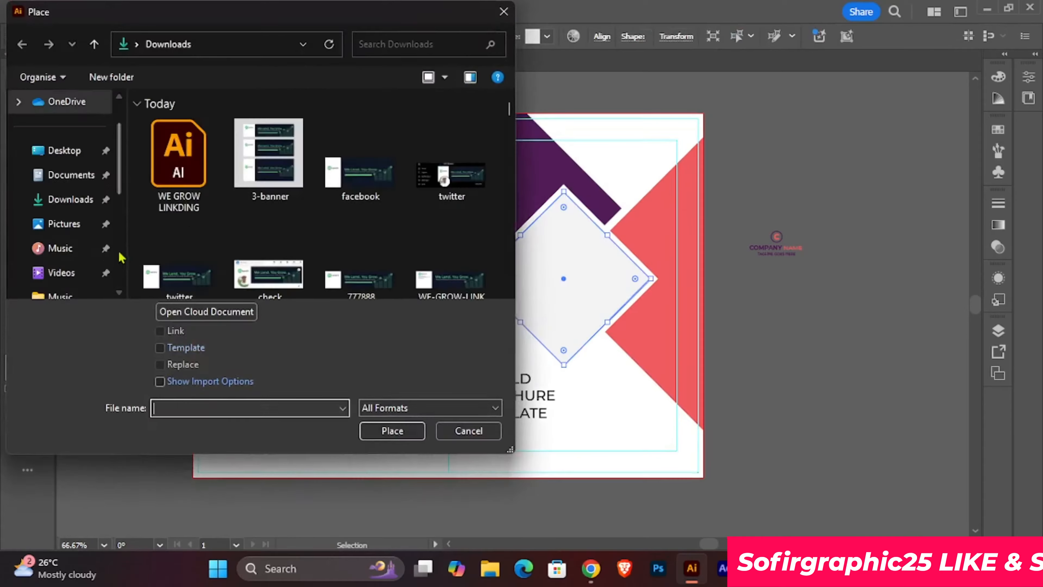
pyautogui.click(45, 150)
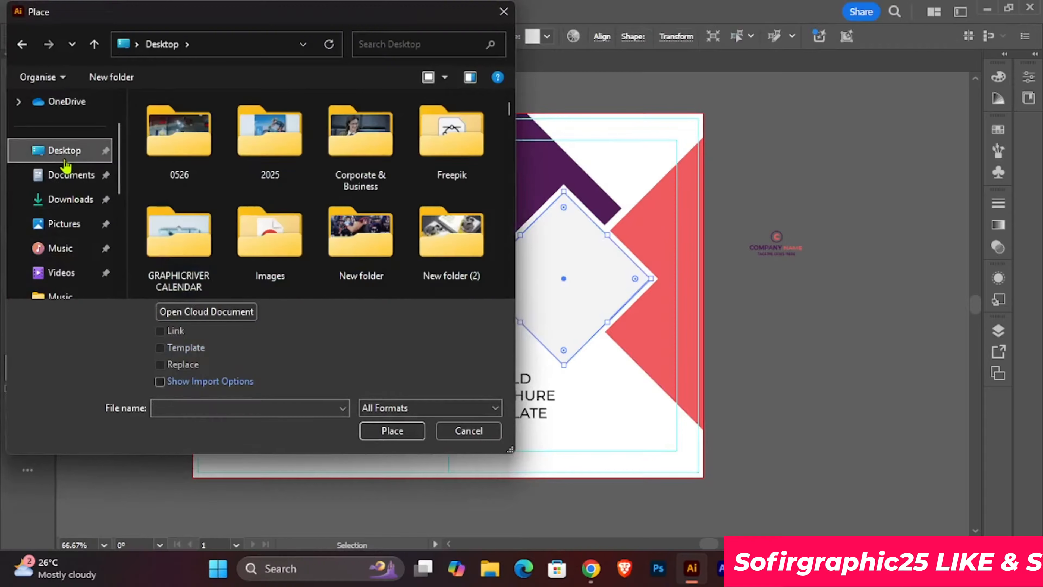
pyautogui.doubleClick(355, 165)
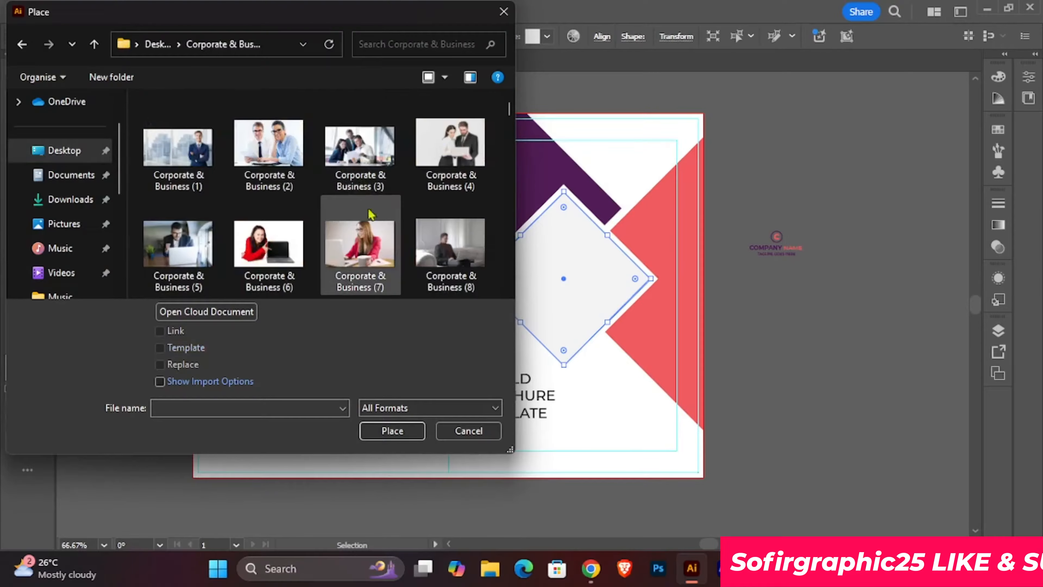
pyautogui.scroll(-5, 375, 258)
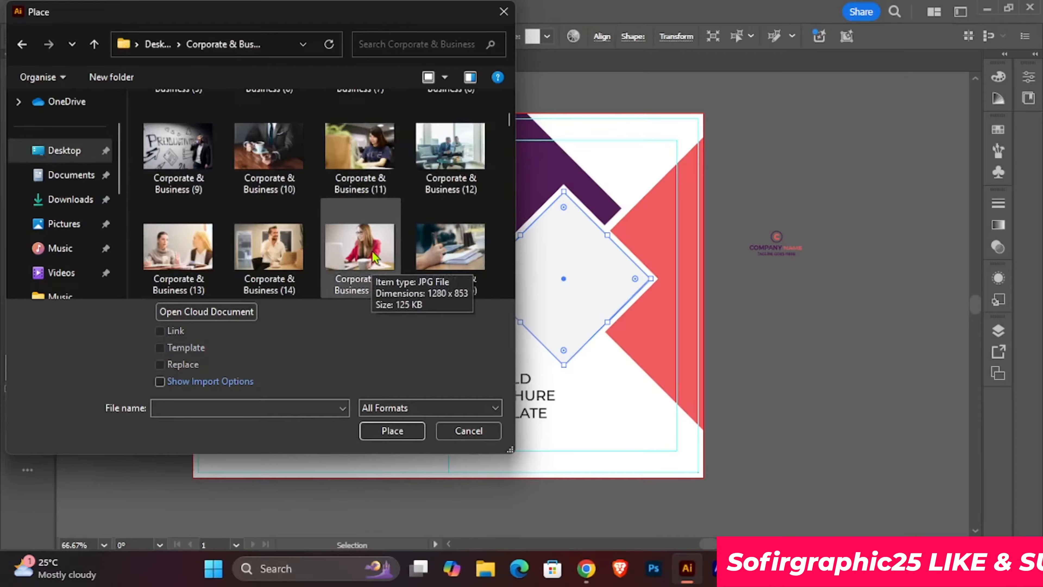
pyautogui.scroll(-4, 374, 257)
pyautogui.scroll(2, 375, 258)
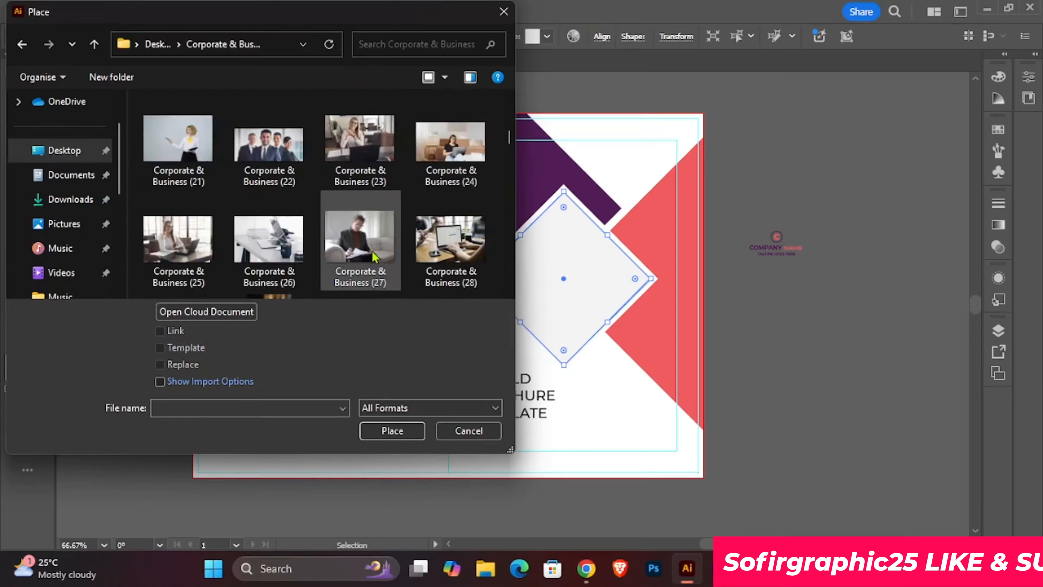
pyautogui.click(375, 258)
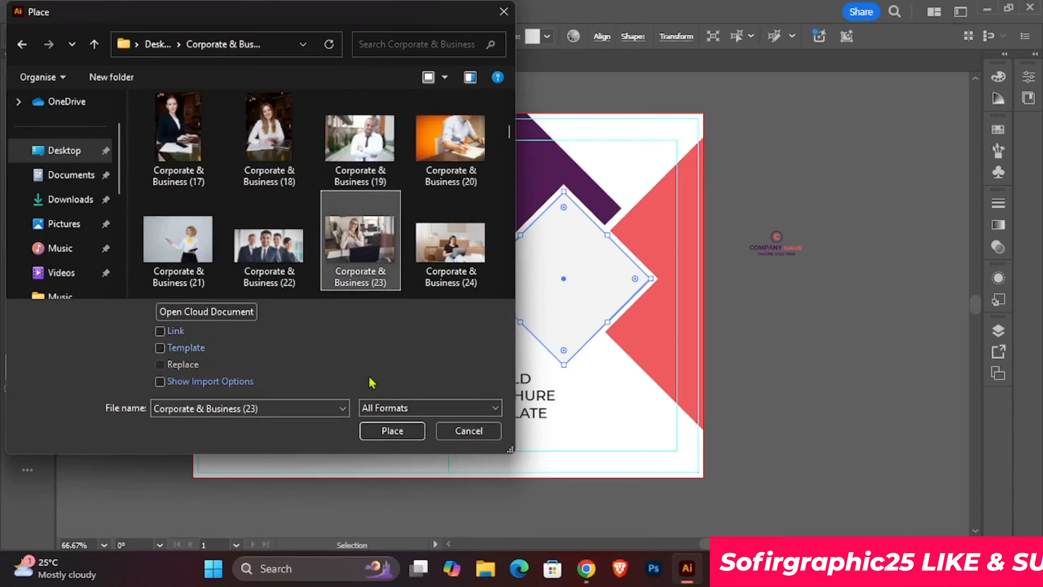
pyautogui.click(392, 430)
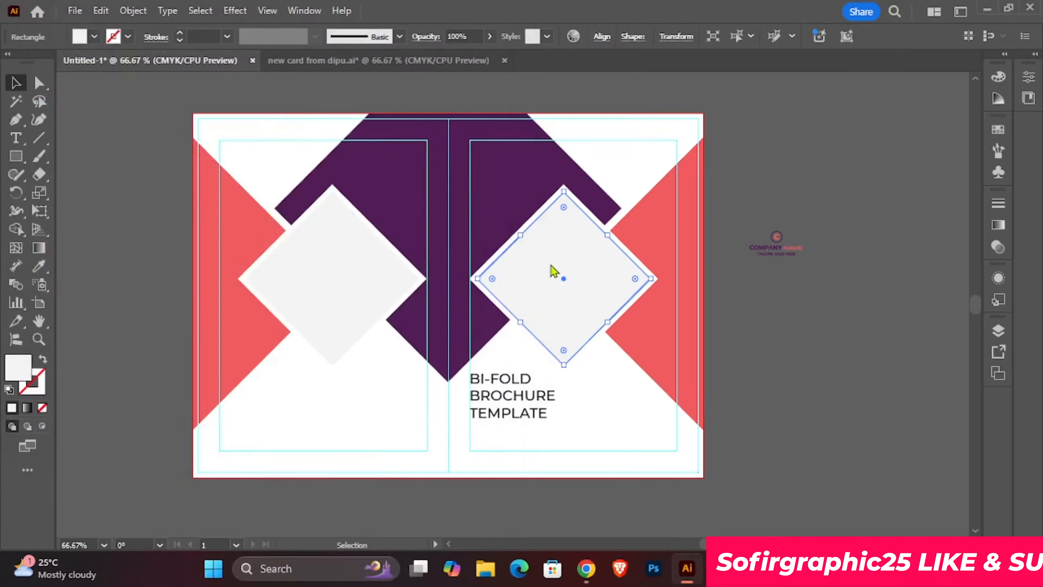
pyautogui.moveTo(444, 172); pyautogui.dragTo(711, 404)
# - Send the placed photo to the back and clip it into the right gray diamond with a clipping mask
pyautogui.rightClick(603, 277)
pyautogui.moveTo(655, 472)
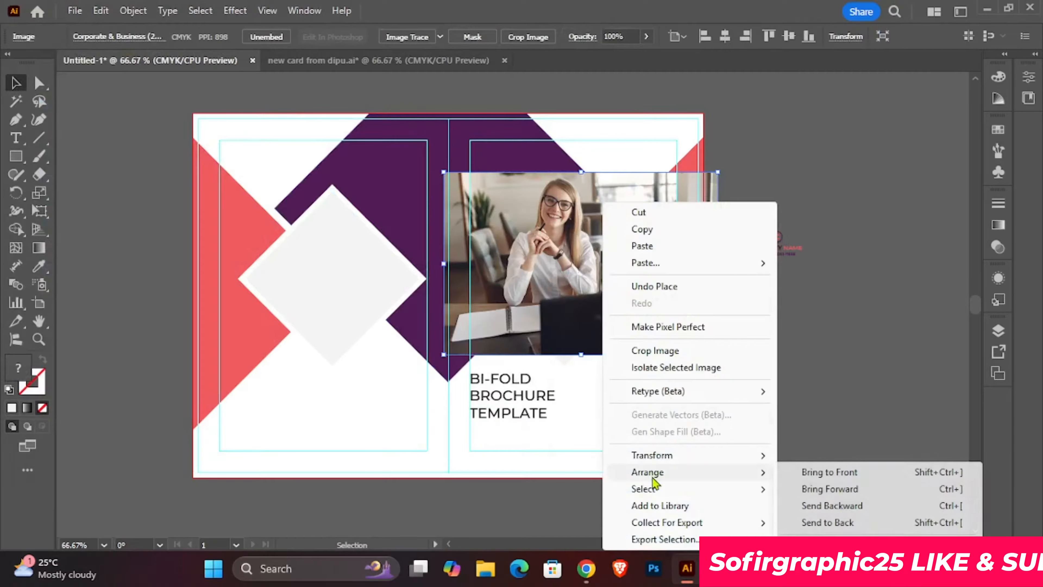
pyautogui.click(838, 520)
pyautogui.keyDown('shift'); pyautogui.click(589, 326); pyautogui.keyUp('shift')
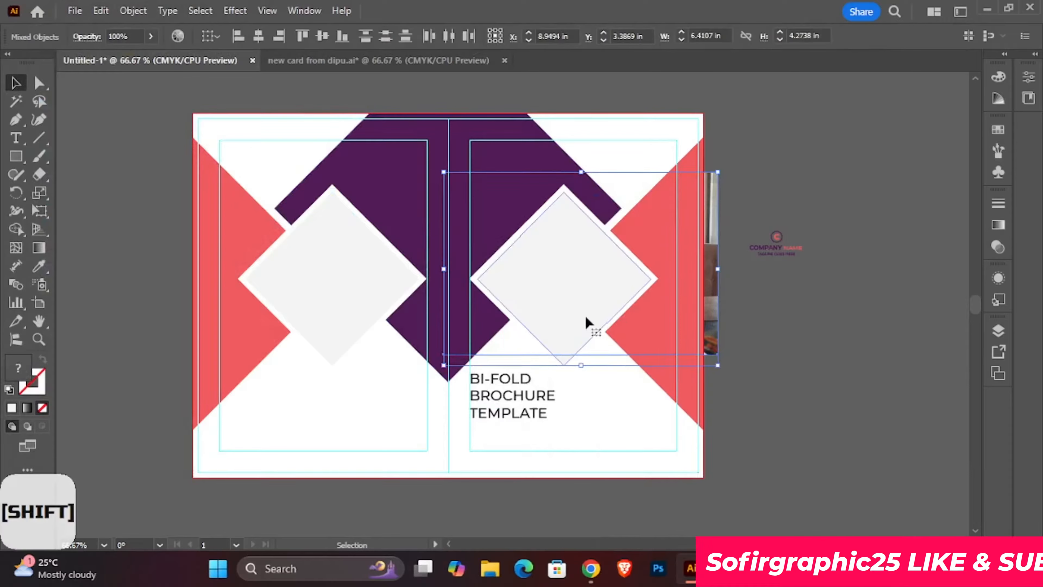
pyautogui.rightClick(589, 326)
pyautogui.click(674, 381)
# - Shift the photo slightly down inside the right diamond's clipping mask so it fills the diamond's lower point
pyautogui.doubleClick(564, 276)
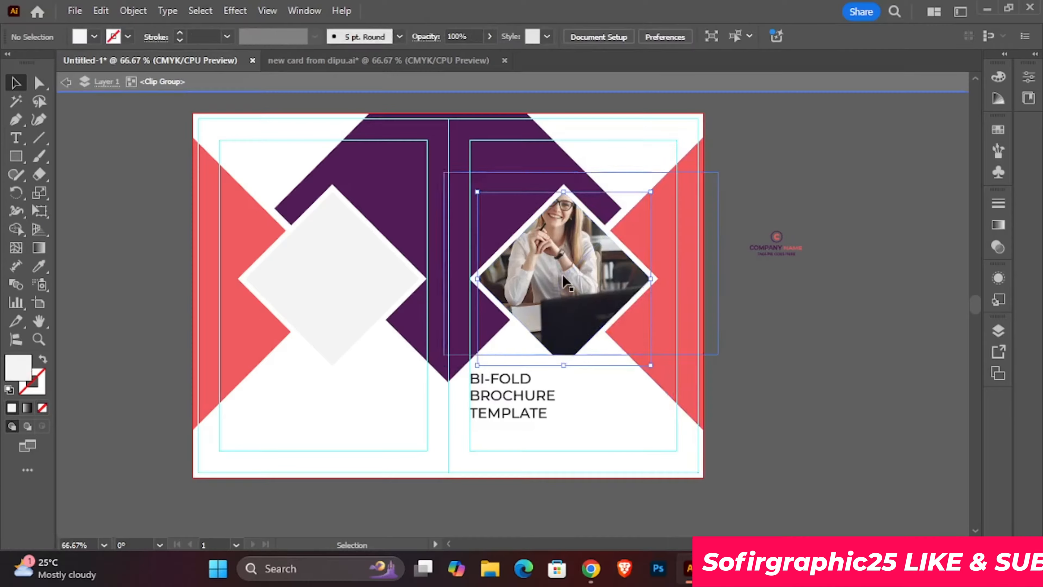
pyautogui.moveTo(563, 276); pyautogui.dragTo(583, 302)
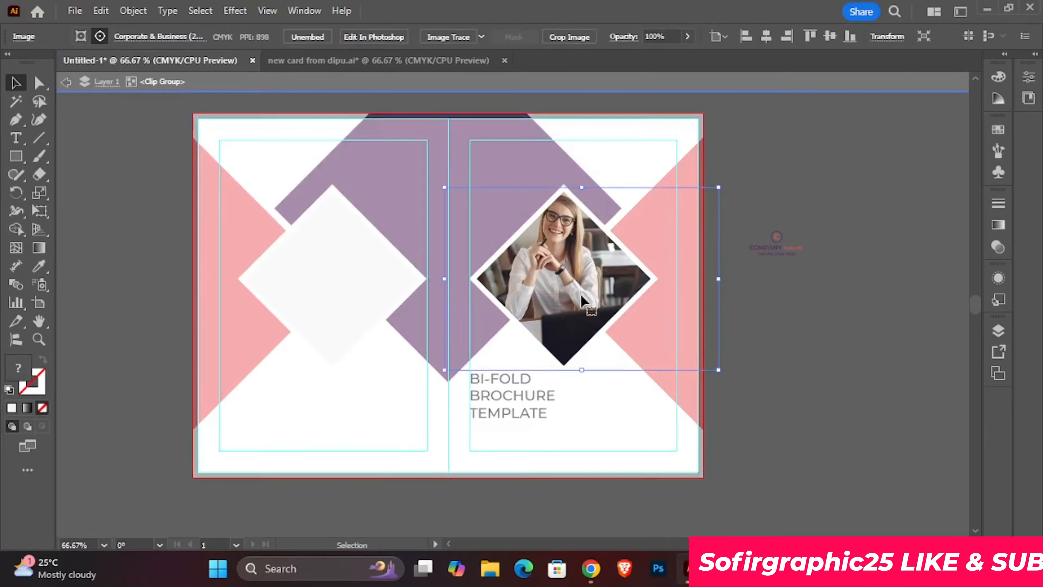
pyautogui.doubleClick(854, 390)
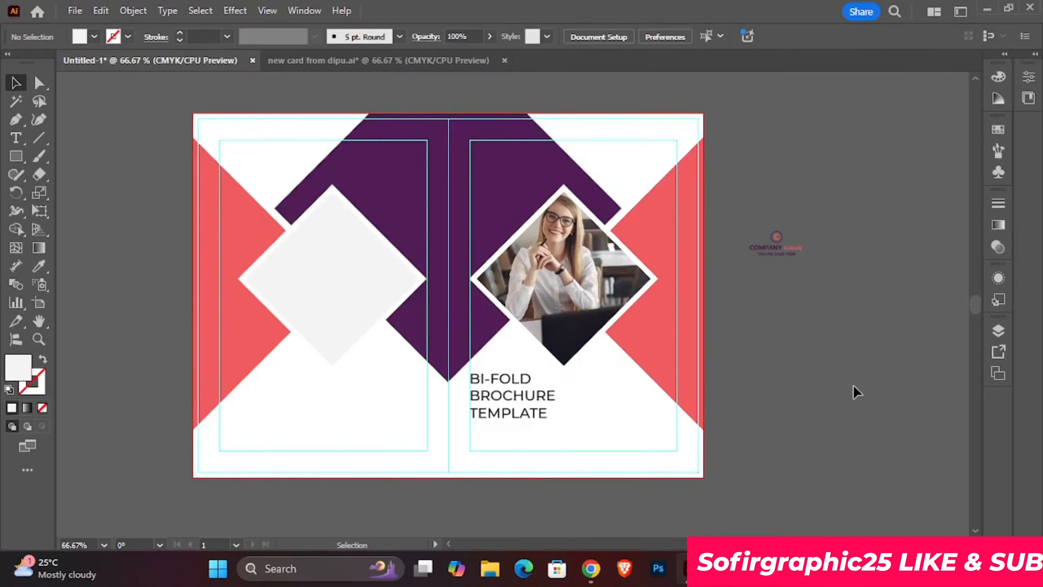
# - Place the image Corporate & Business (24) and position it centered over the left gray diamond
pyautogui.click(303, 281)
pyautogui.click(75, 10)
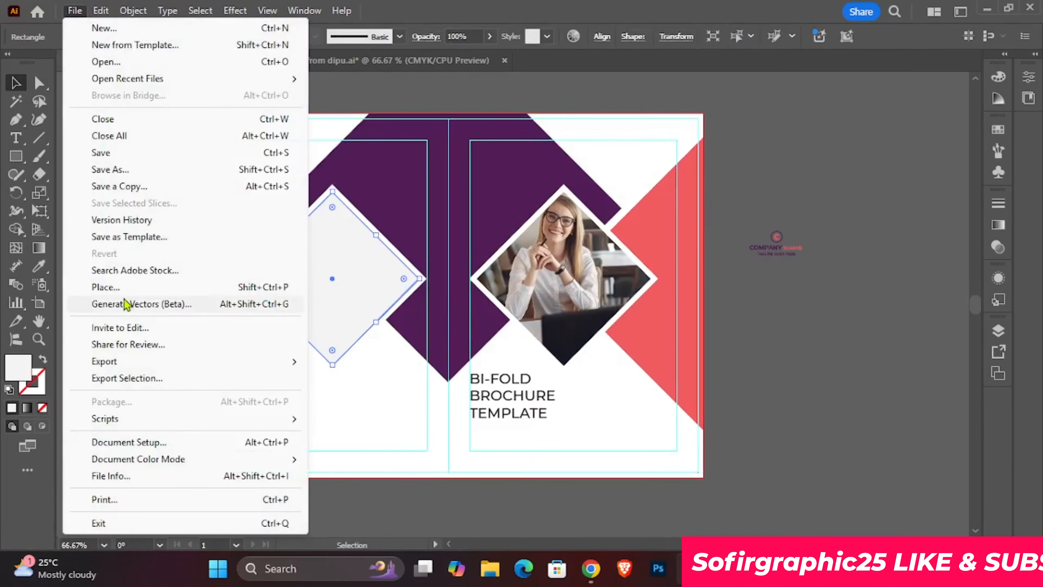
pyautogui.click(105, 286)
pyautogui.scroll(-5, 361, 230)
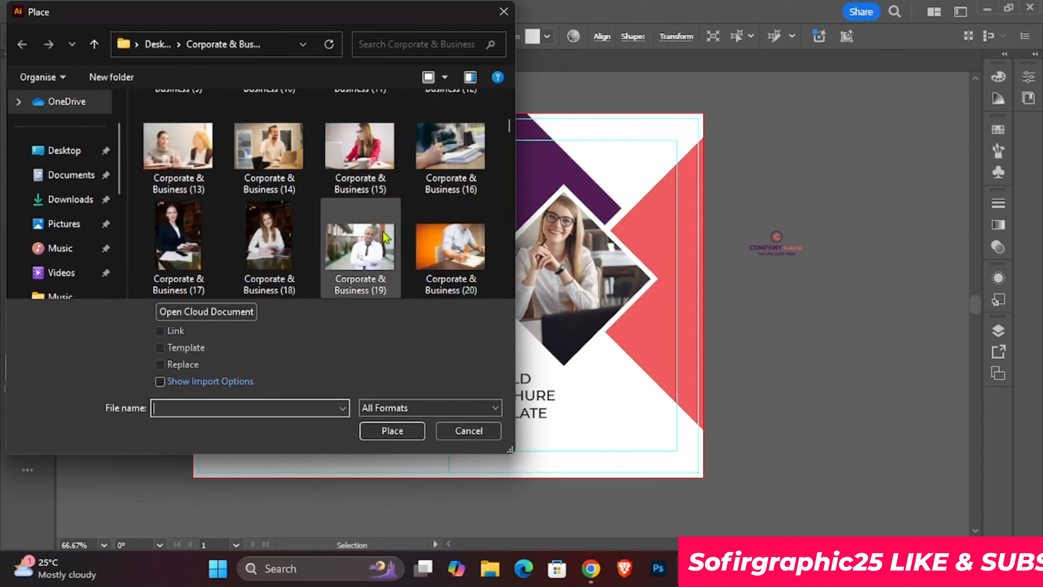
pyautogui.scroll(-3, 385, 237)
pyautogui.scroll(-2, 405, 248)
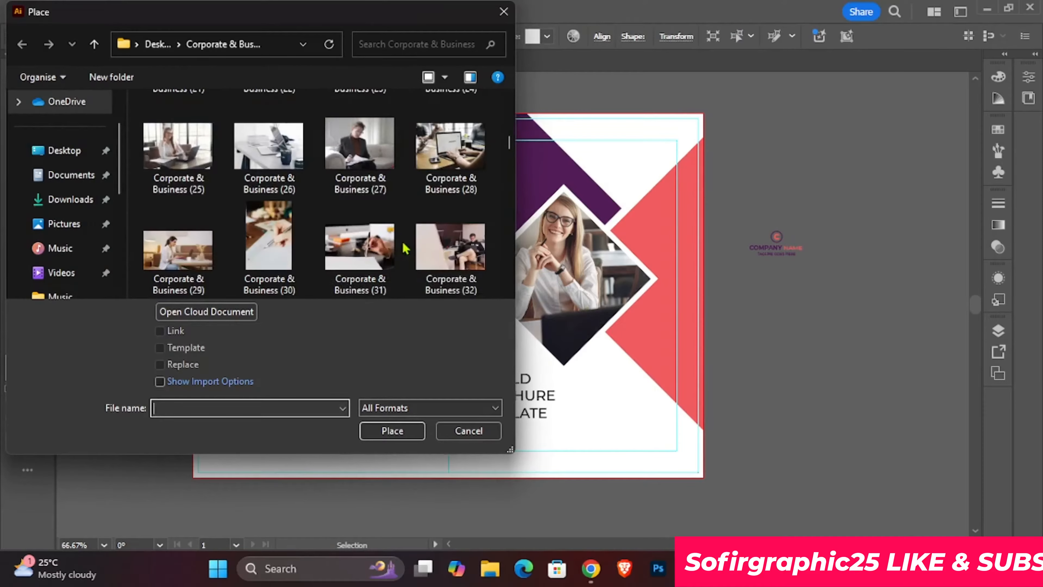
pyautogui.scroll(3, 435, 172)
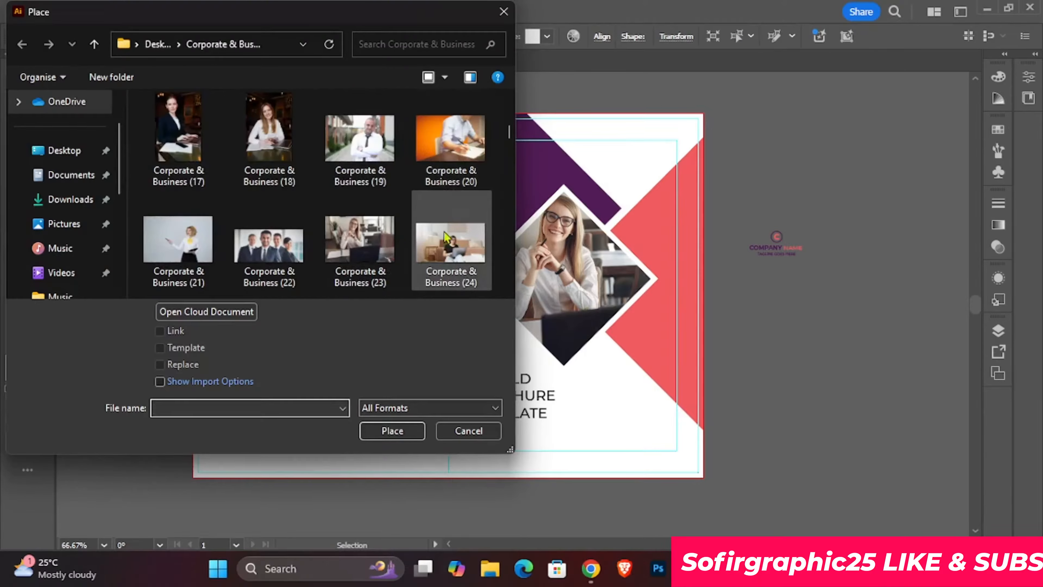
pyautogui.click(450, 247)
pyautogui.click(392, 430)
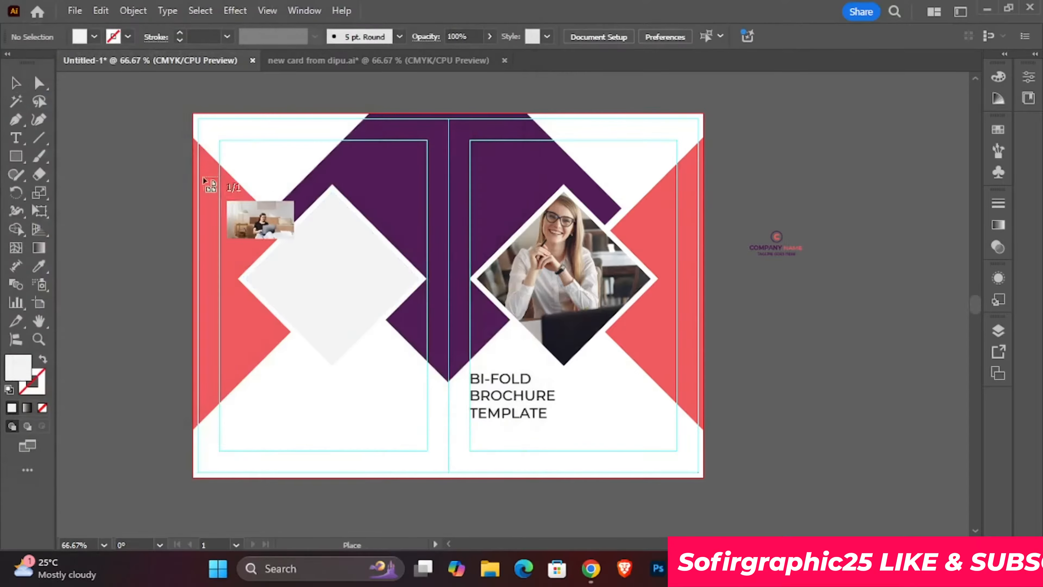
pyautogui.moveTo(520, 415); pyautogui.dragTo(539, 429)
pyautogui.moveTo(443, 282); pyautogui.dragTo(407, 274)
# - Send the second photo to the back and clip it into the left gray diamond with a clipping mask
pyautogui.rightClick(381, 272)
pyautogui.moveTo(427, 470)
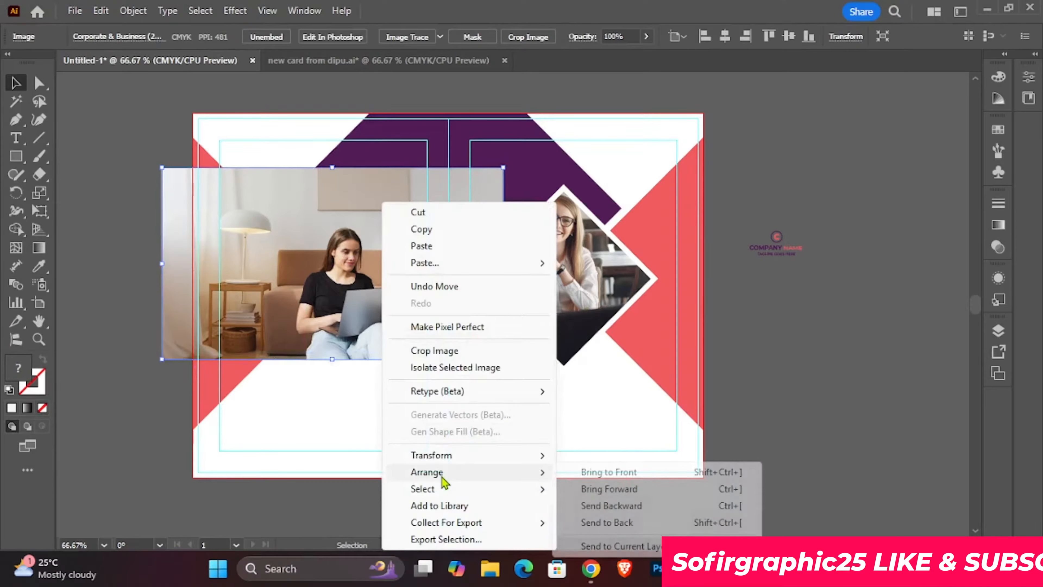
pyautogui.click(616, 524)
pyautogui.keyDown('shift'); pyautogui.click(369, 319); pyautogui.keyUp('shift')
pyautogui.rightClick(368, 319)
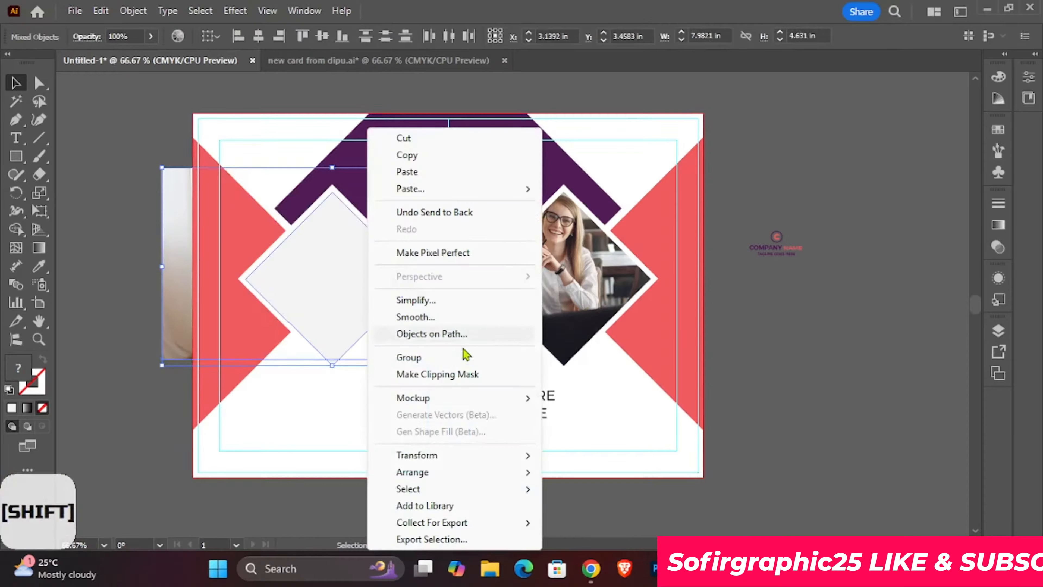
pyautogui.click(483, 375)
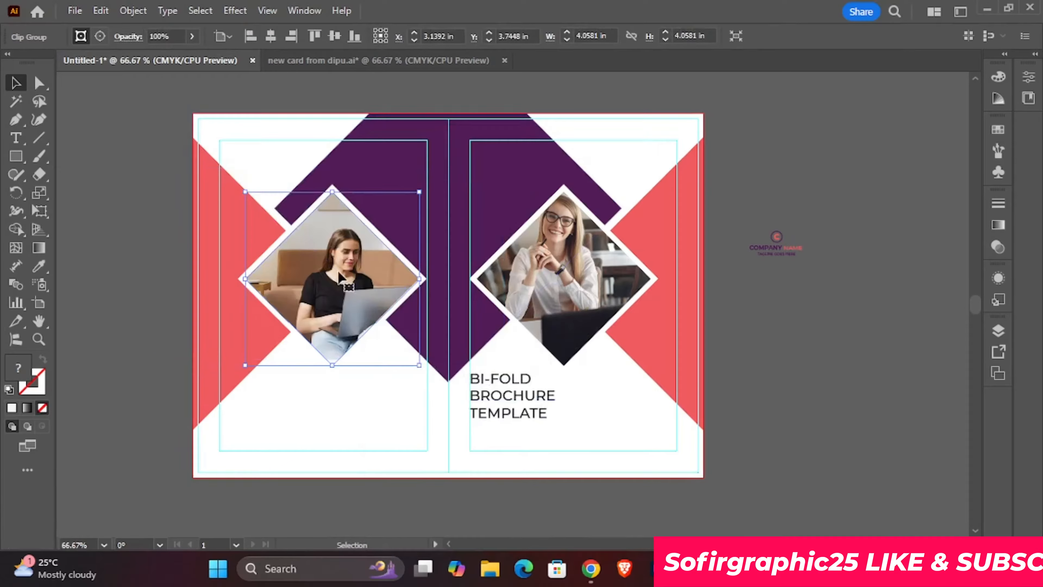
# - Shift only the photo slightly left and down inside the left diamond's clipping mask, keeping the diamond in place
pyautogui.moveTo(342, 272); pyautogui.dragTo(348, 273)
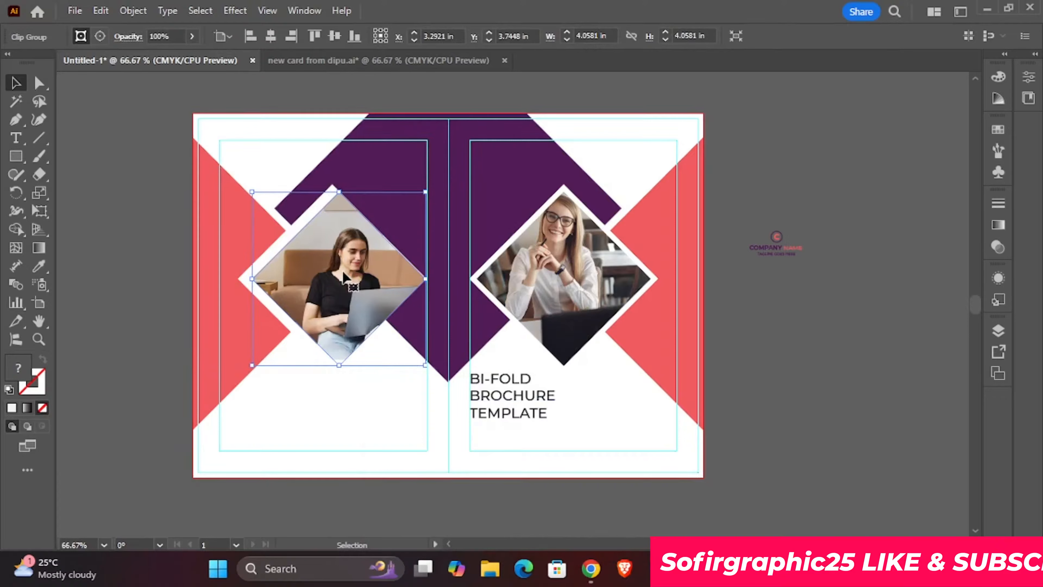
pyautogui.hotkey('ctrl', 'z')
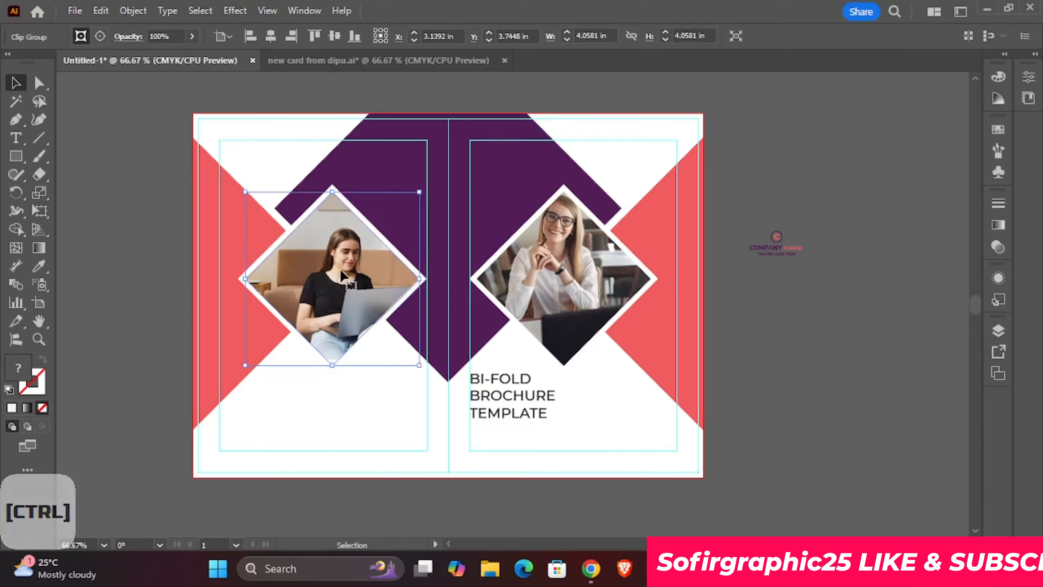
pyautogui.doubleClick(344, 278)
pyautogui.moveTo(342, 275); pyautogui.dragTo(333, 286)
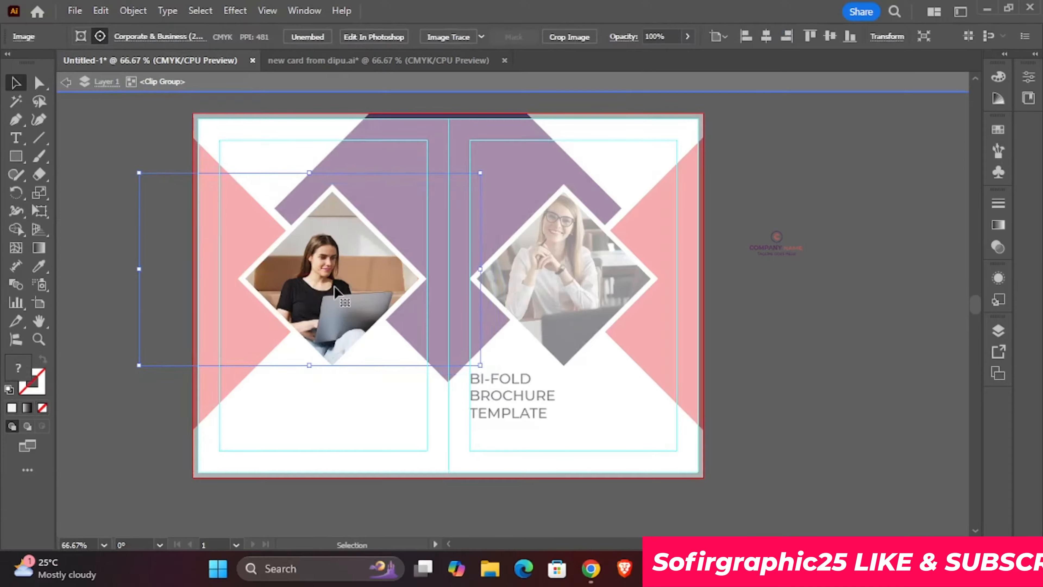
pyautogui.doubleClick(782, 321)
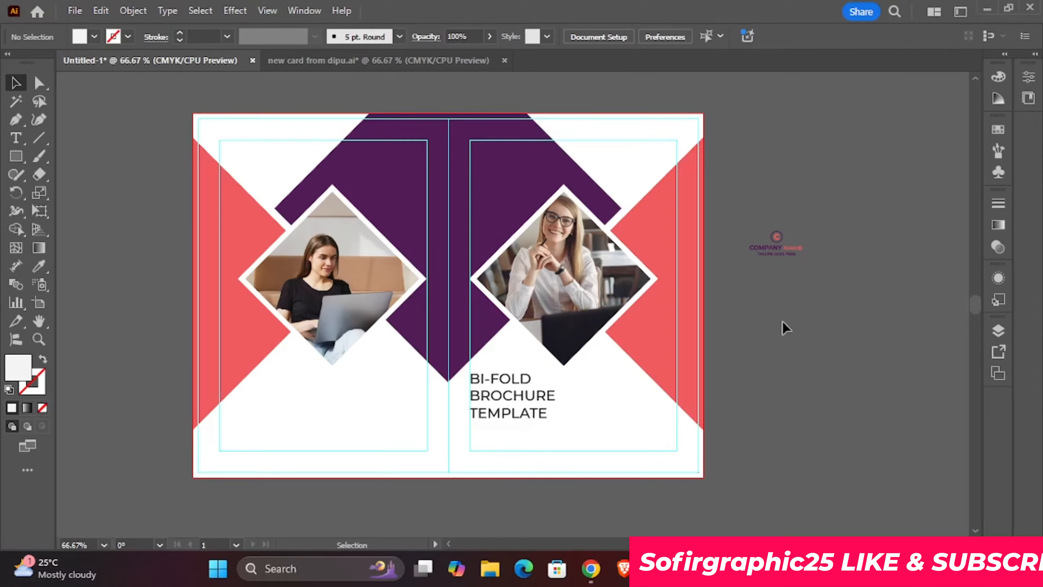
# - Nudge the photo inside the right diamond's clipping mask slightly to the right and down
pyautogui.doubleClick(583, 287)
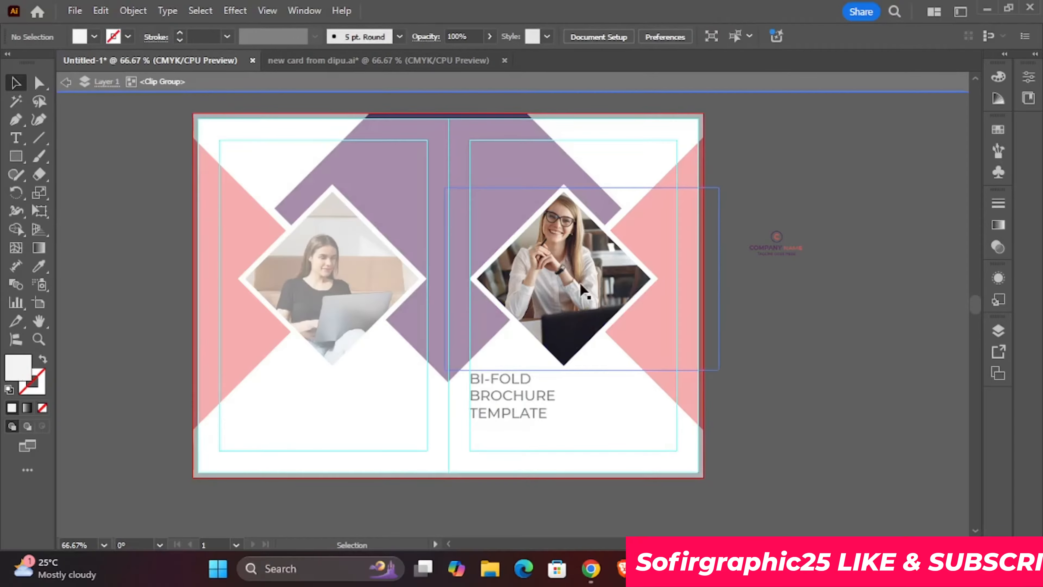
pyautogui.click(580, 284)
pyautogui.press('Right')
pyautogui.press('Right')
pyautogui.press('Right')
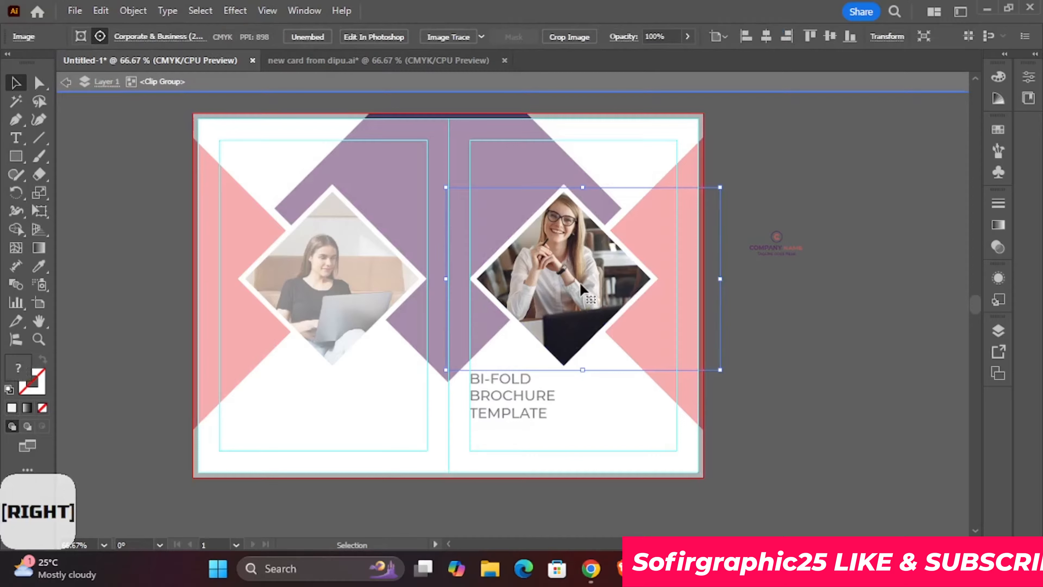
pyautogui.press('Down')
pyautogui.press('Down')
pyautogui.press('Down')
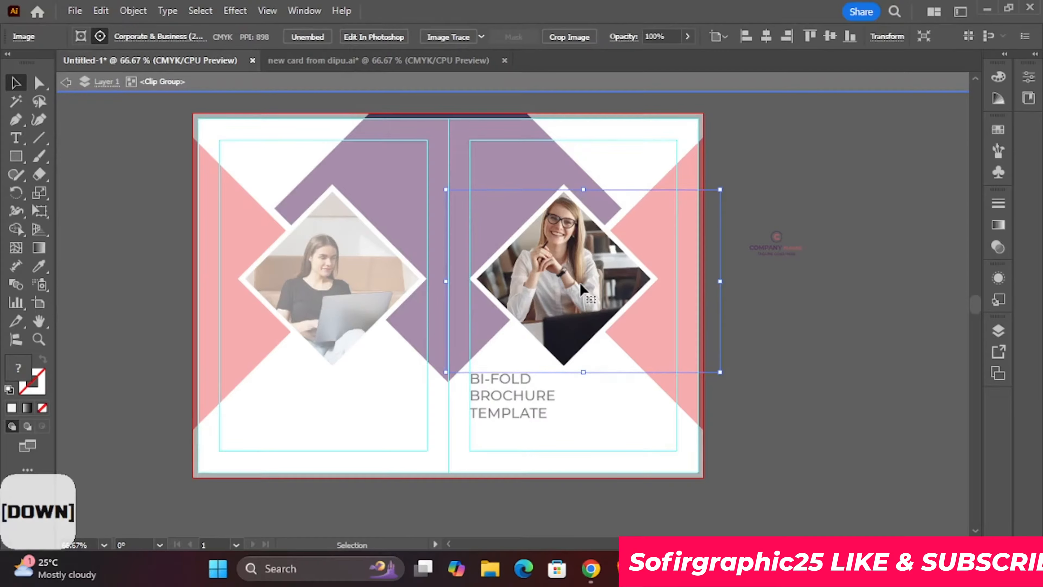
pyautogui.press('Right')
pyautogui.doubleClick(773, 338)
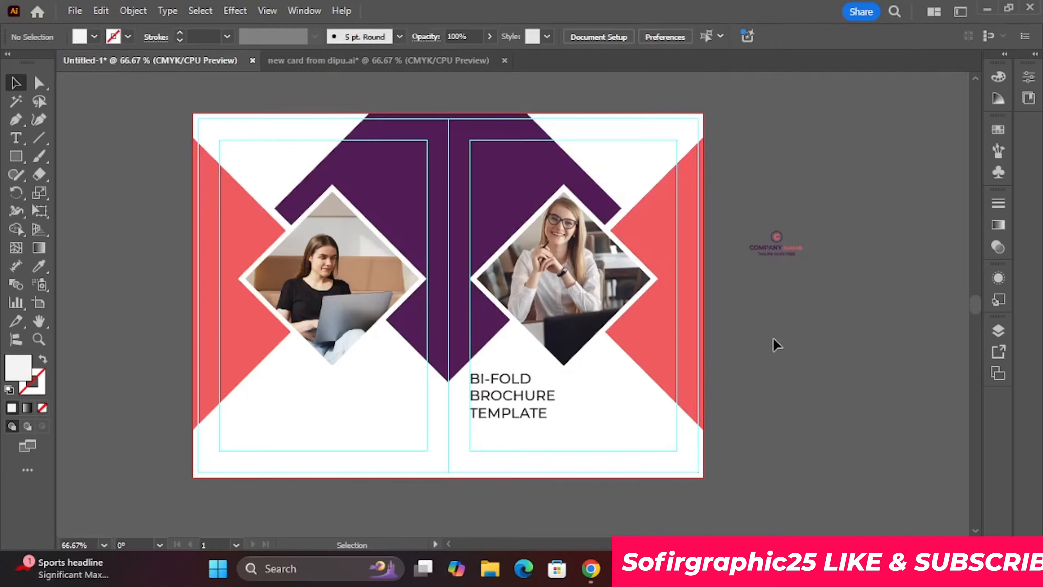
# - Move the BI-FOLD BROCHURE TEMPLATE title slightly down along the margin guide and recolor it with the purple sampled from the diamond
pyautogui.hotkey('ctrl', '=')
pyautogui.hotkey('ctrl', '=')
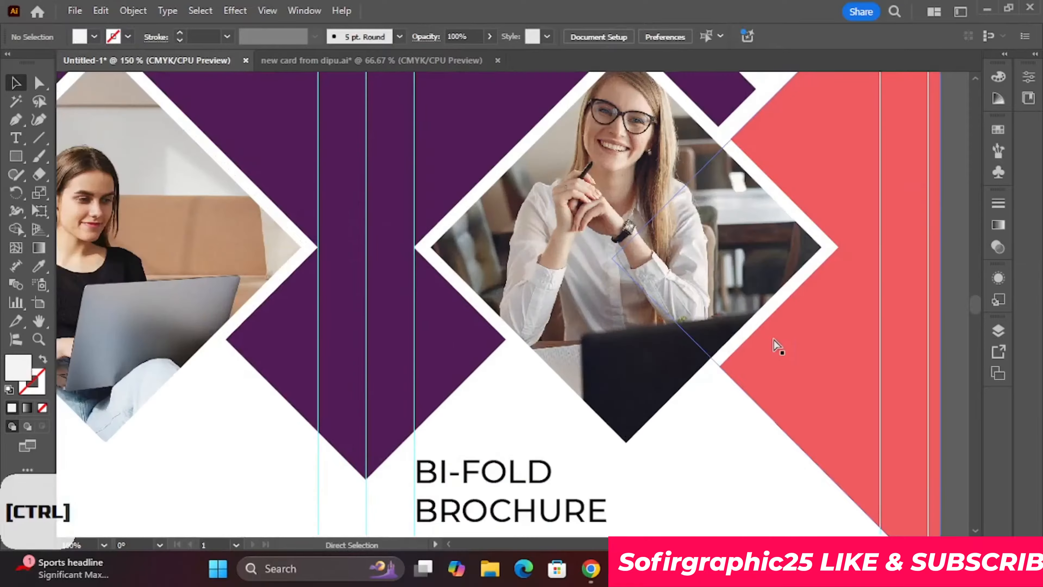
pyautogui.scroll(-3, 729, 306)
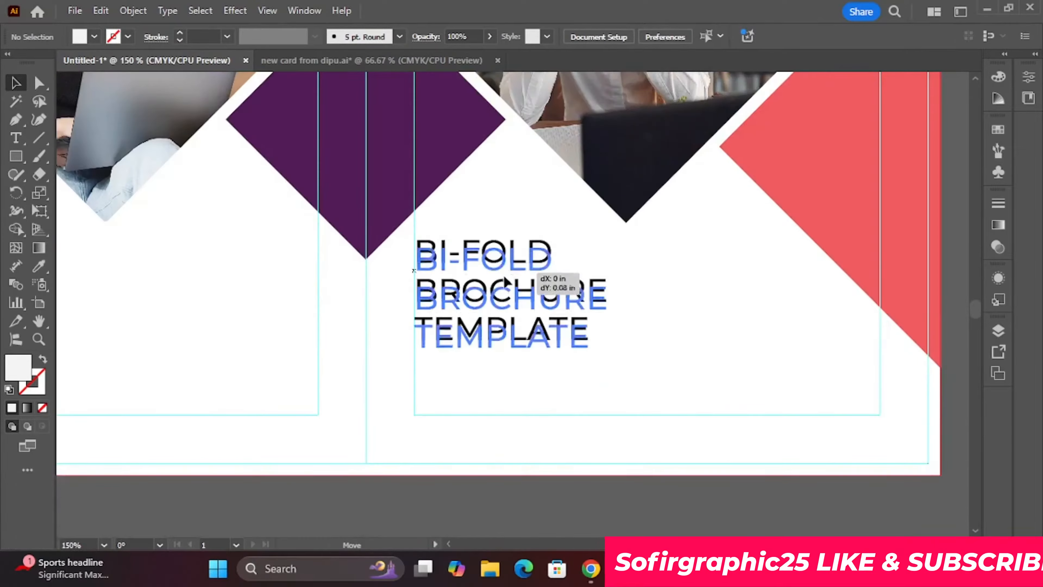
pyautogui.click(546, 288)
pyautogui.click(38, 266)
pyautogui.click(450, 179)
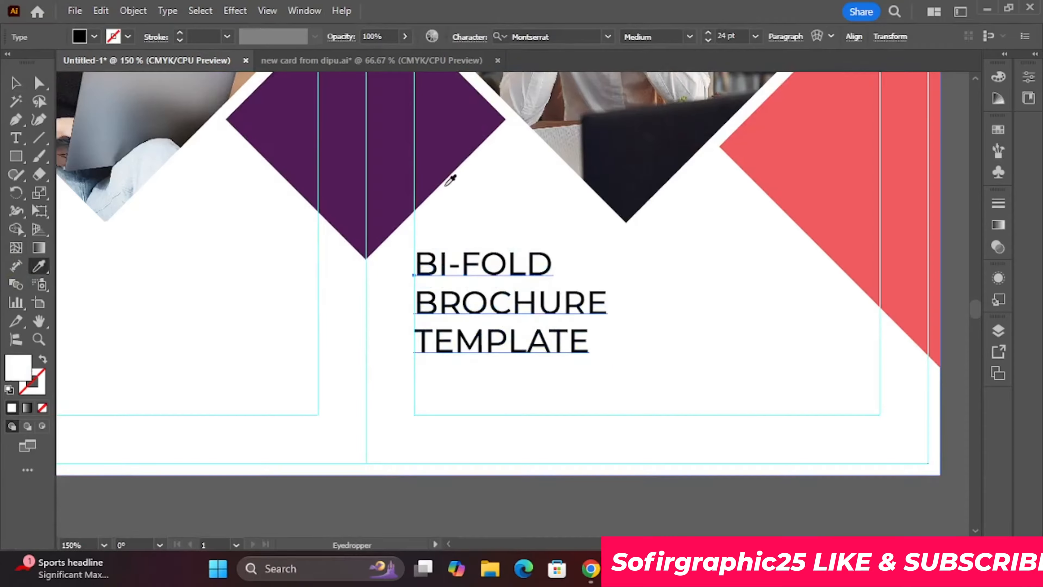
pyautogui.click(427, 159)
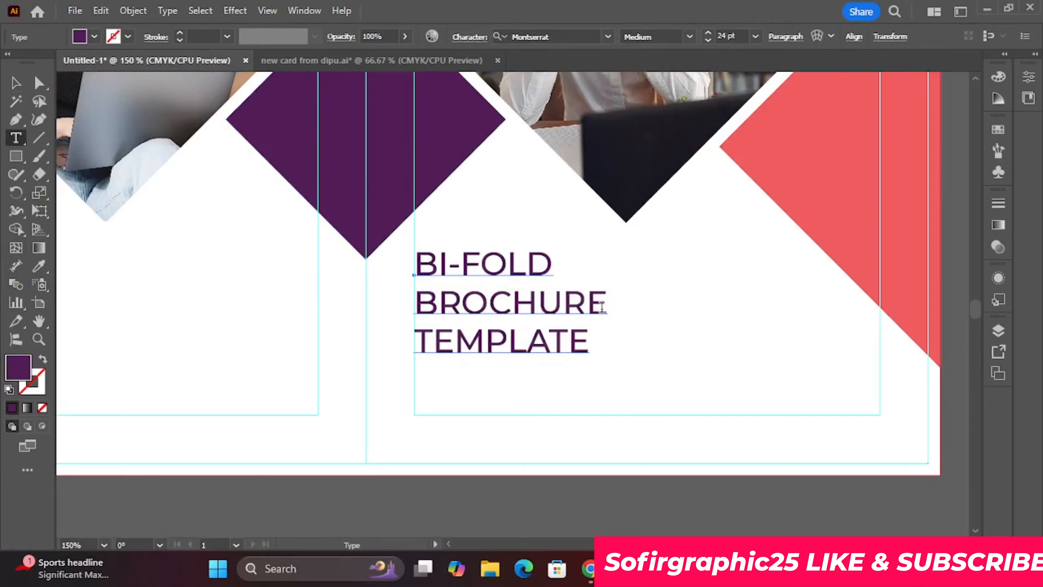
# - Set the words BROCHURE TEMPLATE in the title to the Montserrat ExtraBold style
pyautogui.moveTo(591, 344); pyautogui.dragTo(420, 300)
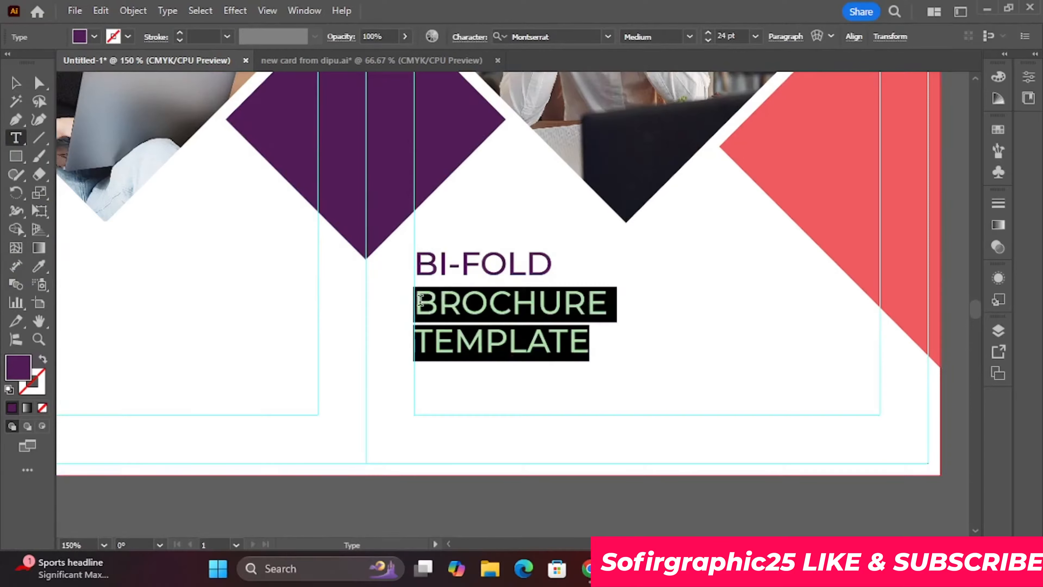
pyautogui.click(691, 37)
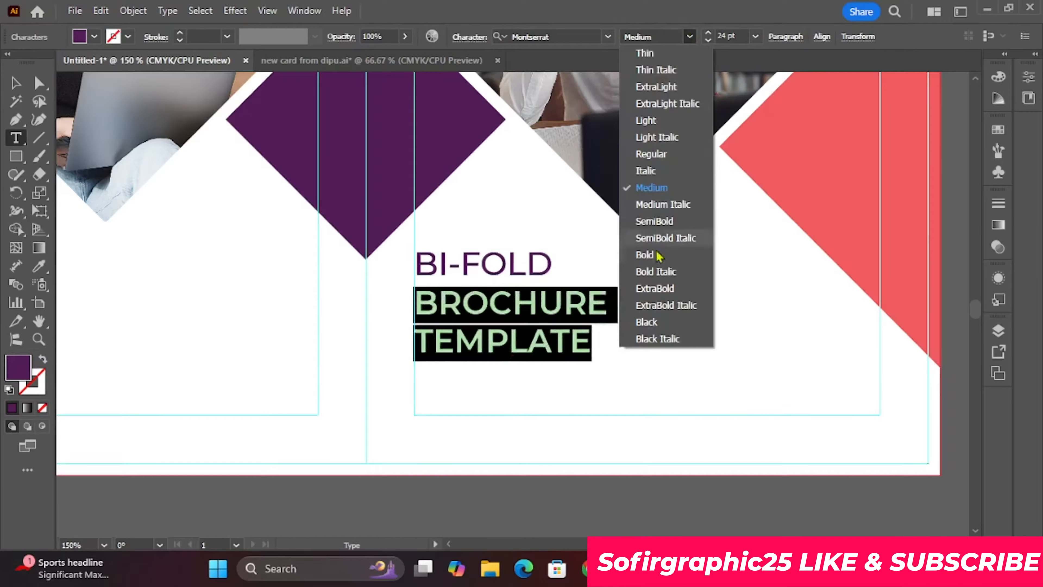
pyautogui.click(654, 288)
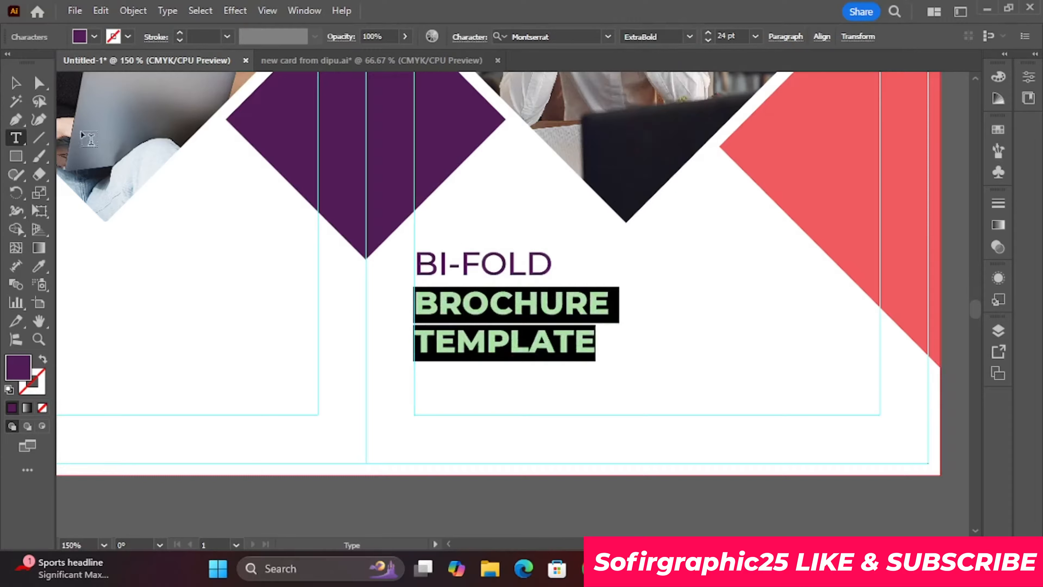
pyautogui.click(18, 84)
# - Recolor only the word BROCHURE in the title with the coral sampled from the coral shape beside the front-cover photo
pyautogui.doubleClick(563, 312)
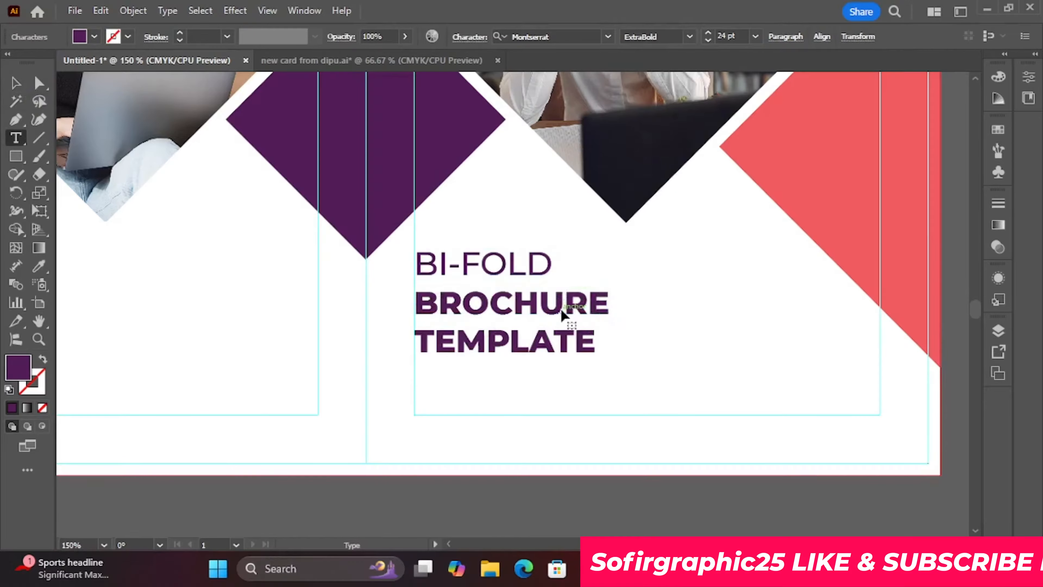
pyautogui.moveTo(607, 304); pyautogui.dragTo(312, 305)
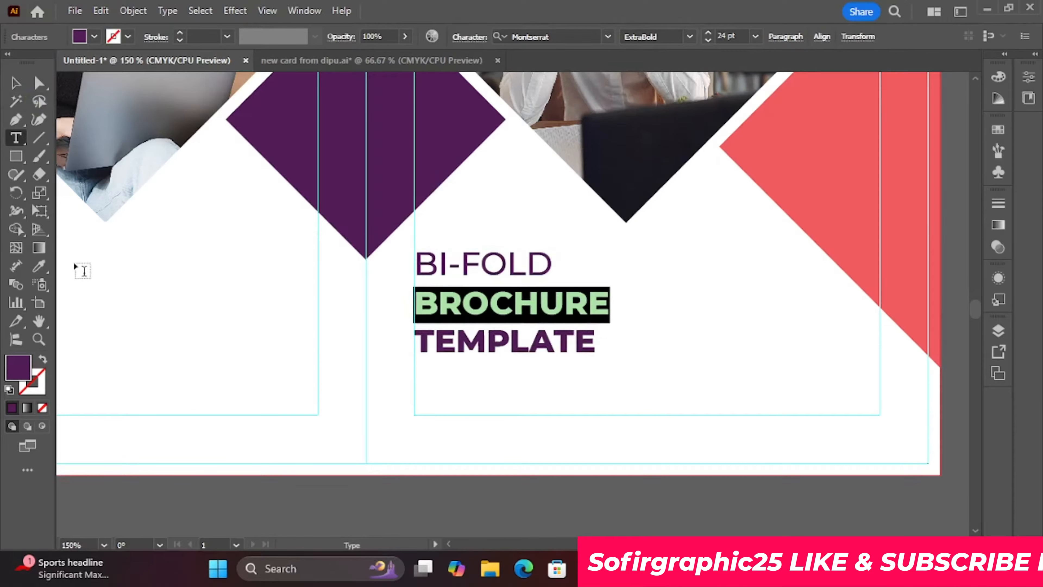
pyautogui.click(38, 266)
pyautogui.click(840, 210)
pyautogui.click(15, 80)
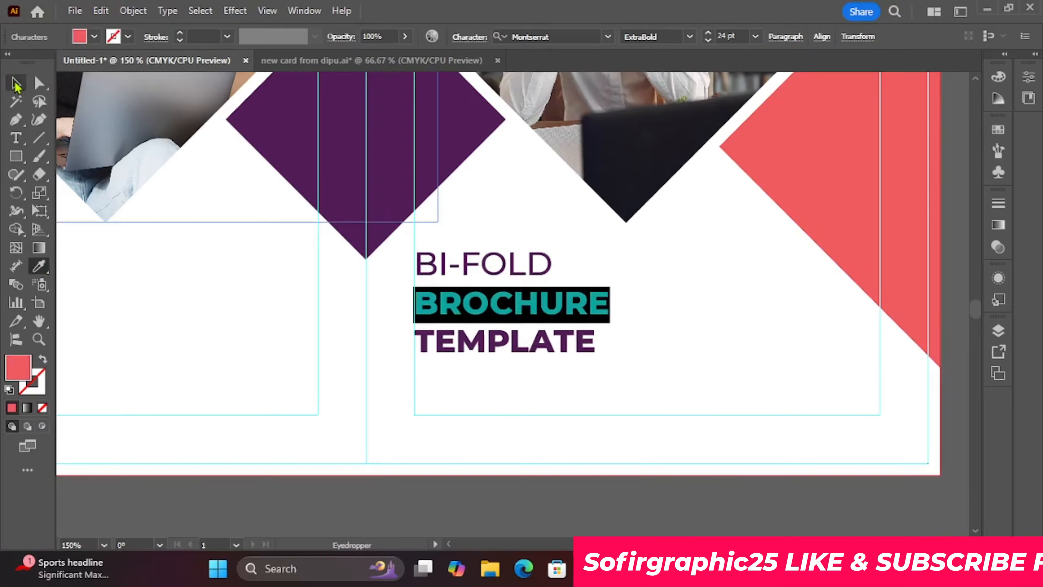
pyautogui.scroll(-2, 302, 279)
pyautogui.click(505, 489)
pyautogui.scroll(3, 506, 489)
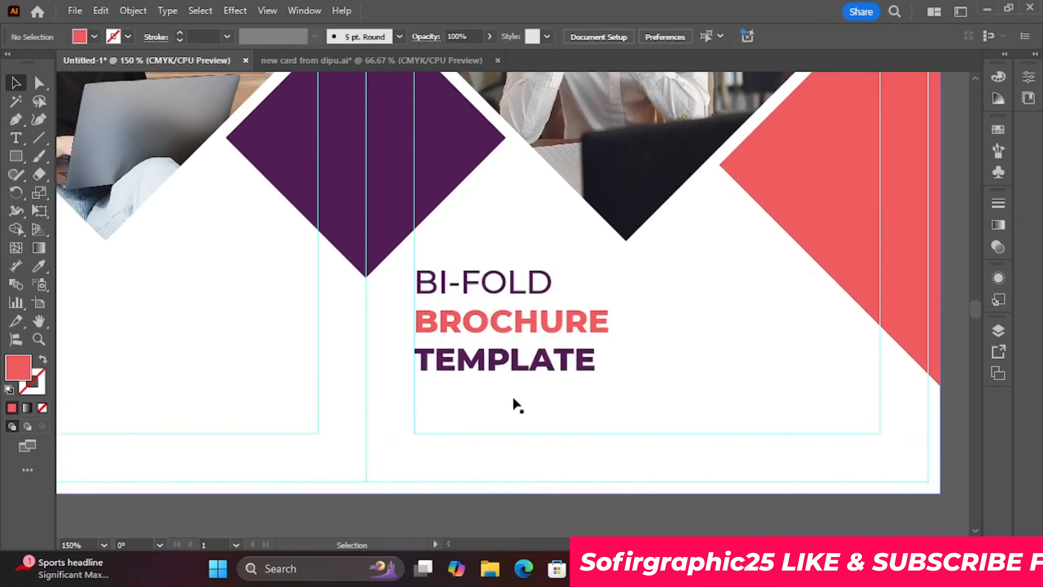
# - Tighten the line spacing of the whole three-line title by setting its leading to 25 pt
pyautogui.click(520, 366)
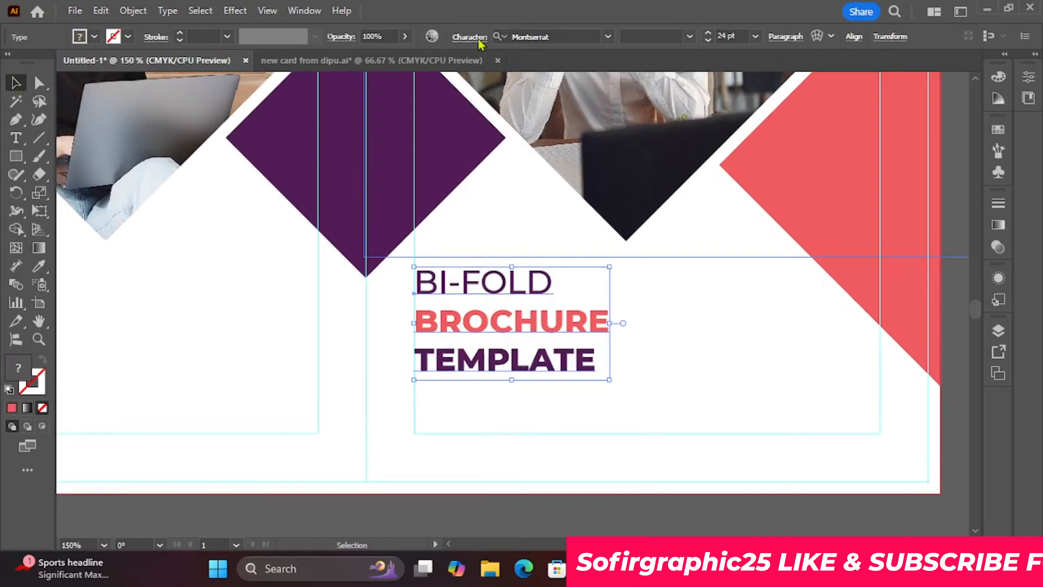
pyautogui.click(469, 37)
pyautogui.click(428, 111)
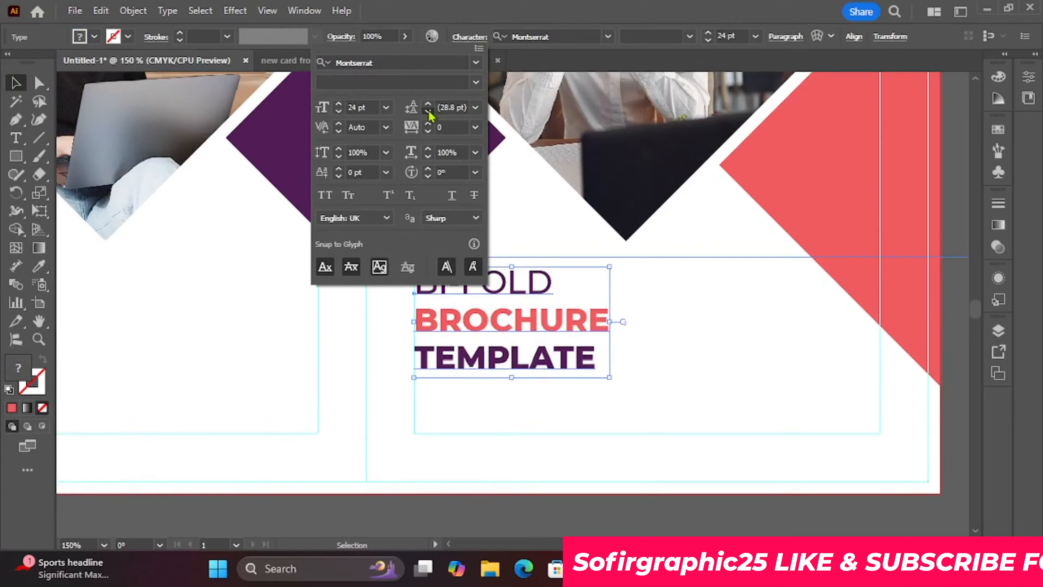
pyautogui.click(428, 111)
pyautogui.click(428, 111)
pyautogui.click(428, 112)
pyautogui.click(428, 111)
pyautogui.click(428, 111)
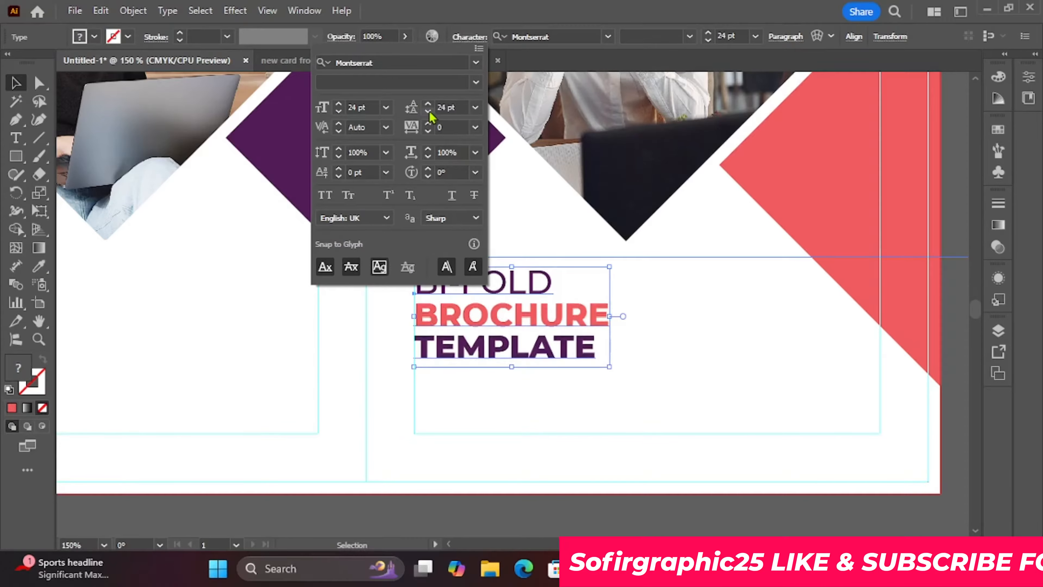
pyautogui.click(427, 104)
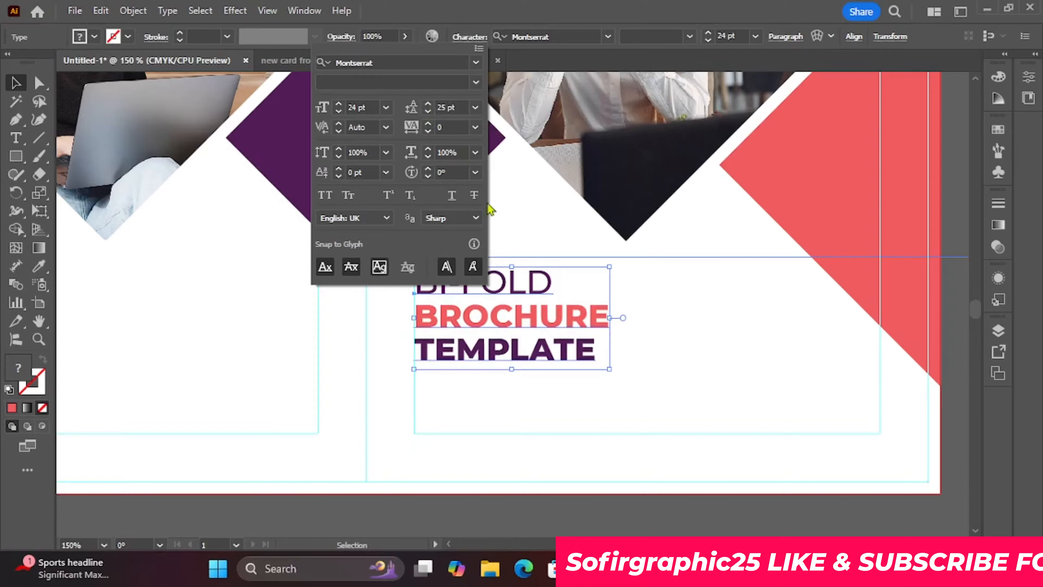
pyautogui.click(366, 509)
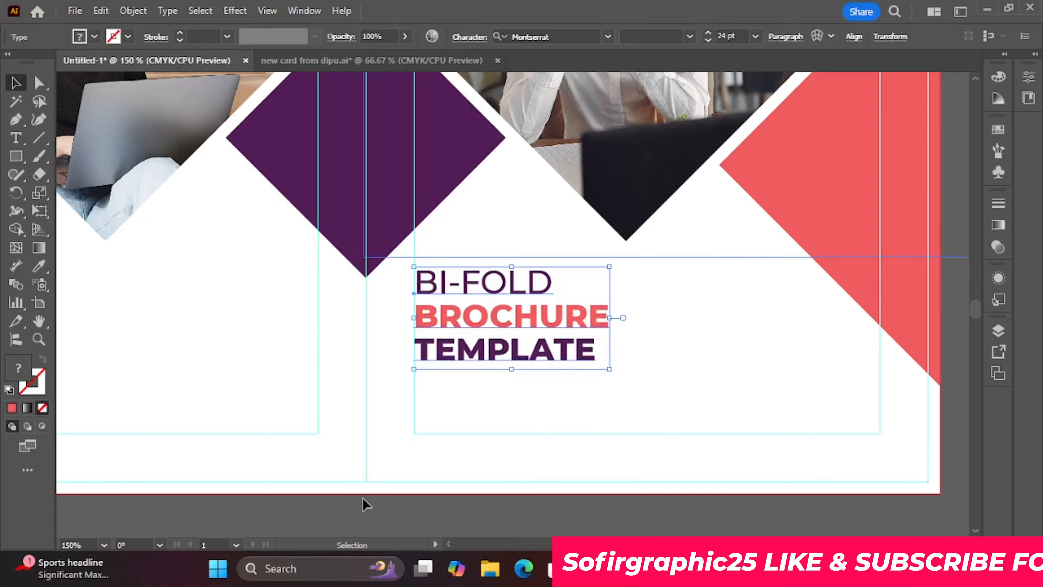
pyautogui.click(366, 504)
# - Create a Lorem ipsum placeholder text area beneath the title, starting at the inner margin guide, and open its font size choices
pyautogui.scroll(-3, 366, 504)
pyautogui.click(17, 141)
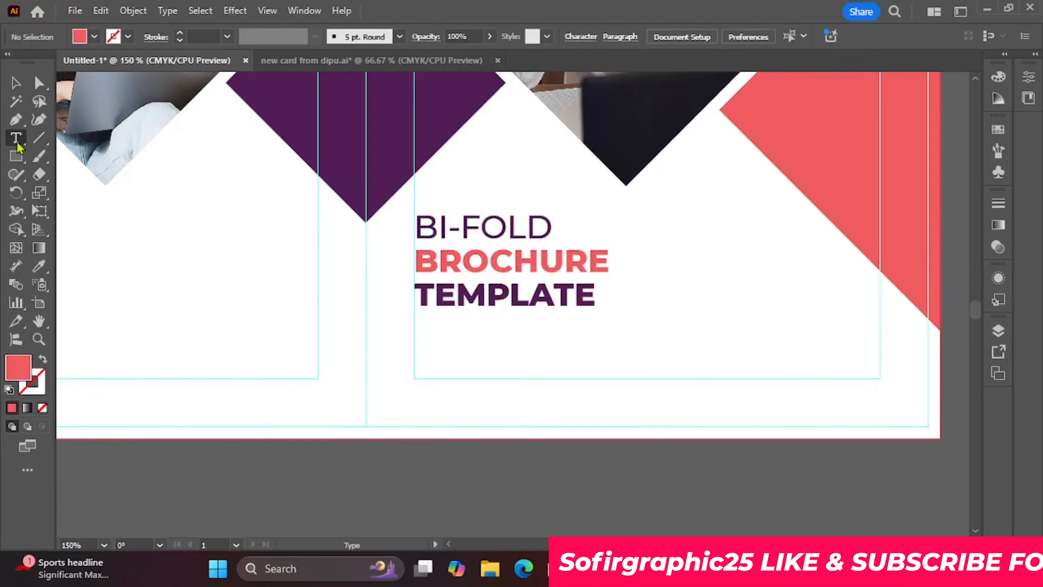
pyautogui.moveTo(414, 325); pyautogui.dragTo(776, 369)
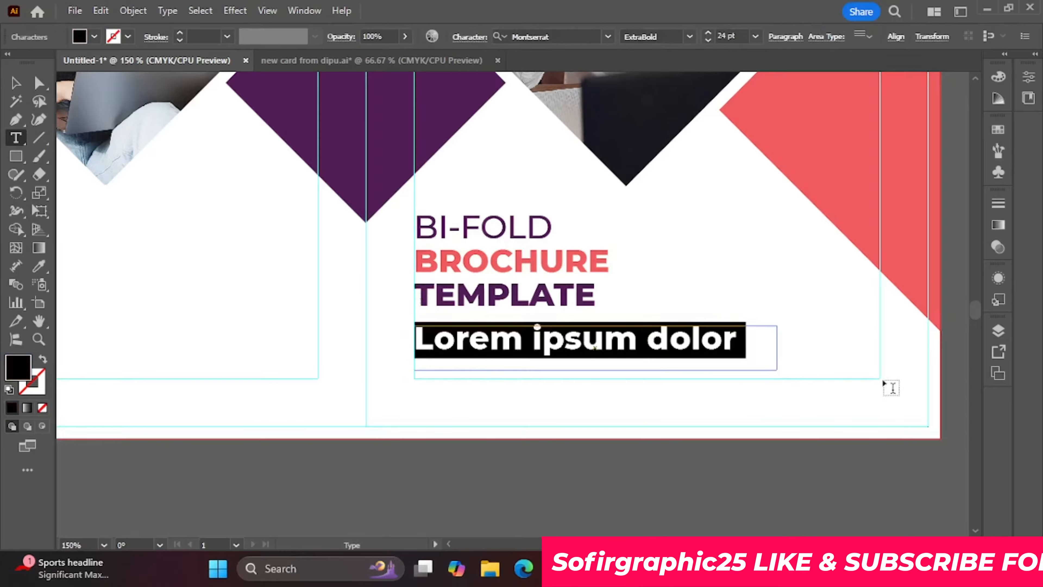
pyautogui.click(754, 37)
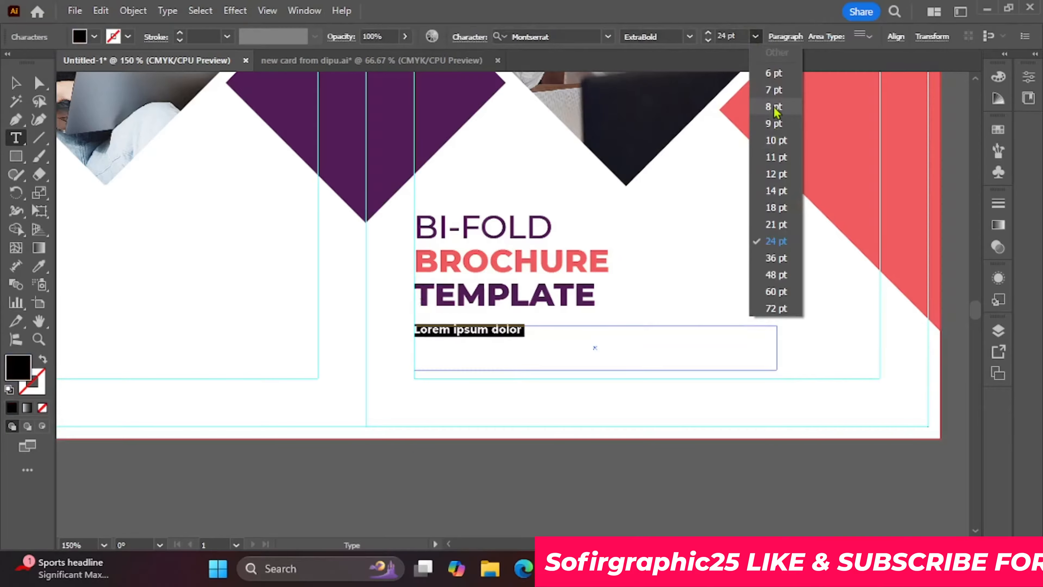